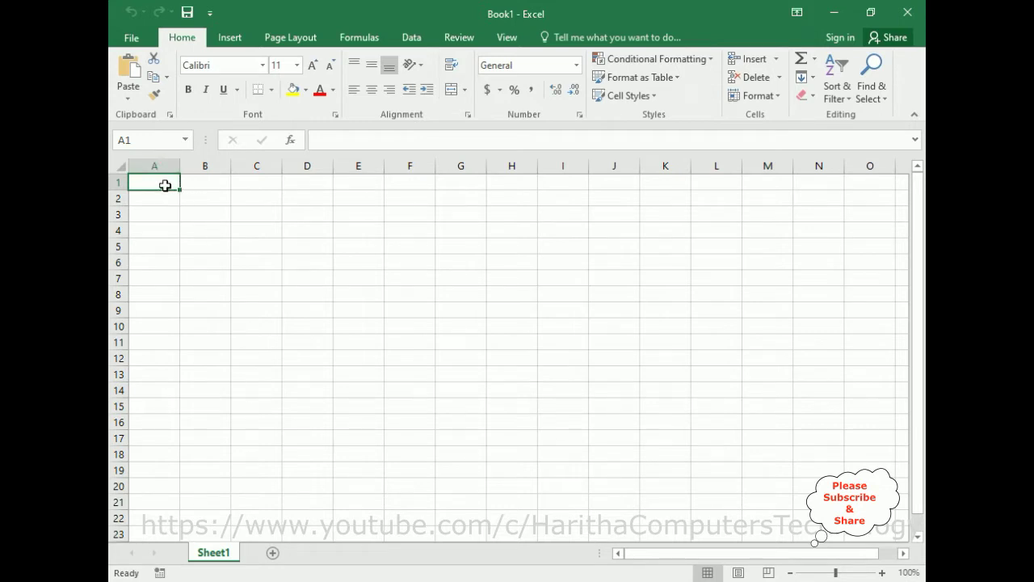
# Step: Enter Sunday and Monday in A1:A2 and fill the weekday series down to row 50
pyautogui.write('sunday')
pyautogui.press('Return')
pyautogui.write('monday')
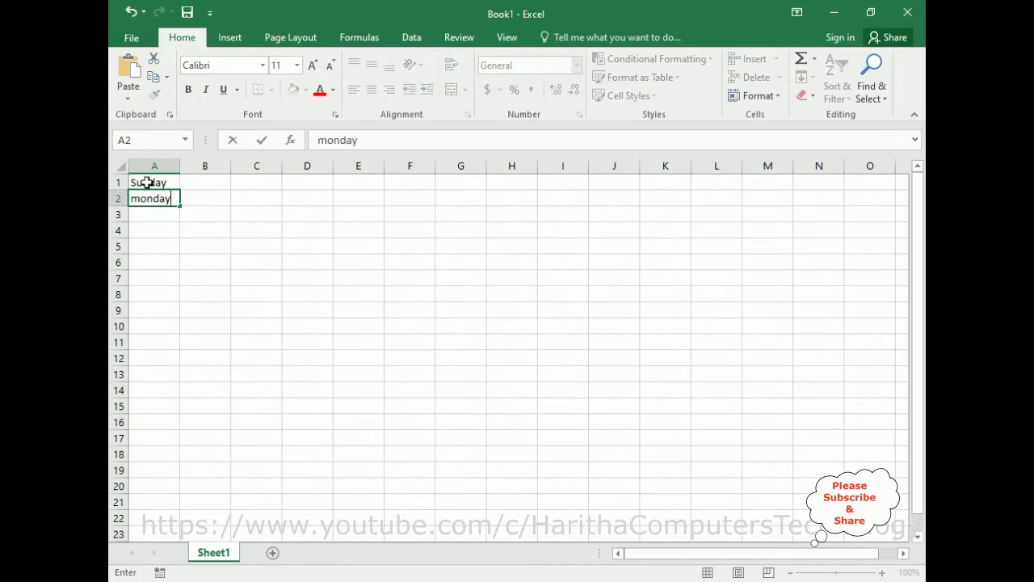
pyautogui.click(150, 182)
pyautogui.moveTo(181, 189); pyautogui.dragTo(207, 497)
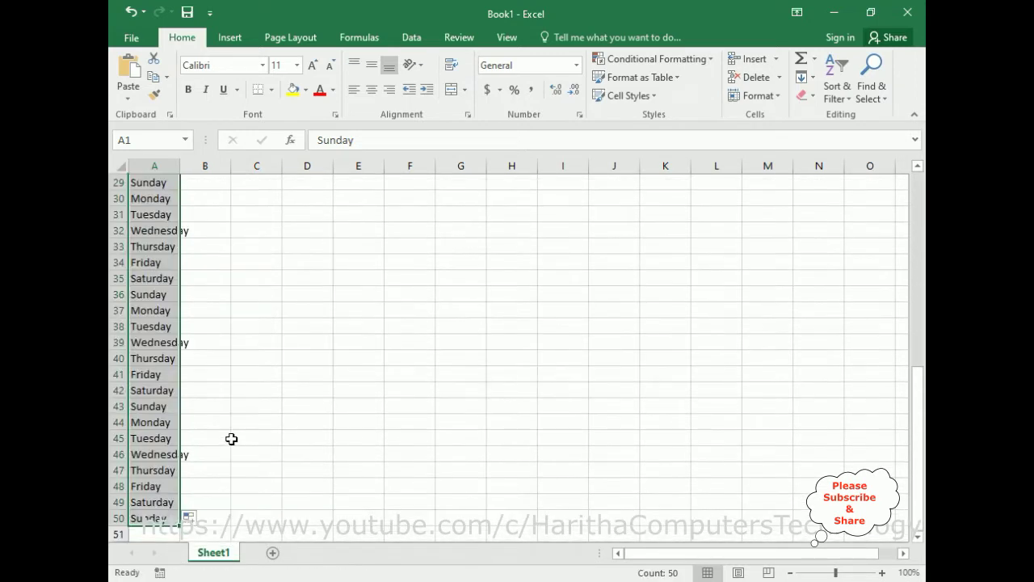
# Step: Autofit column A to fit Wednesday and centre the weekday names
pyautogui.doubleClick(180, 166)
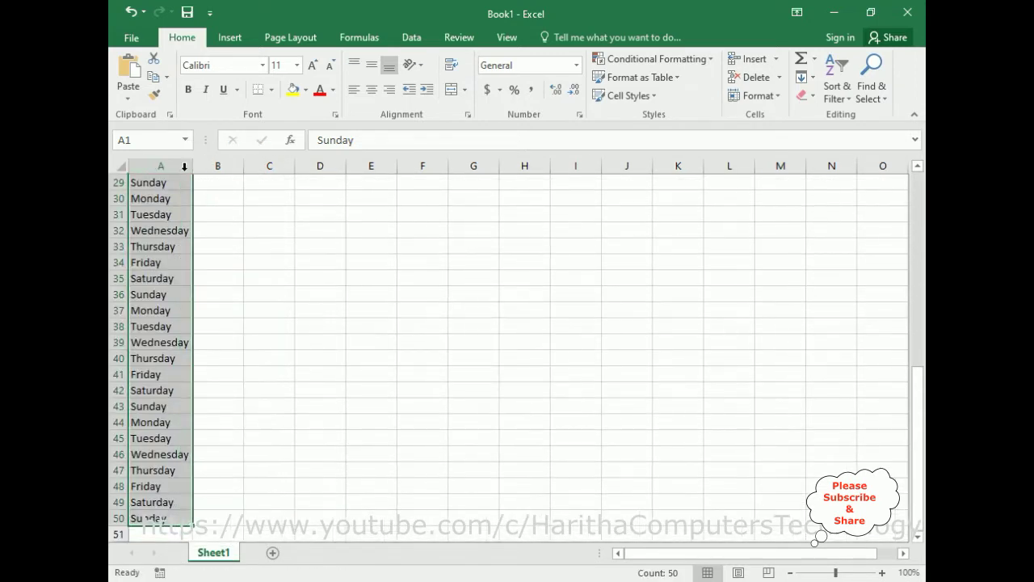
pyautogui.click(370, 89)
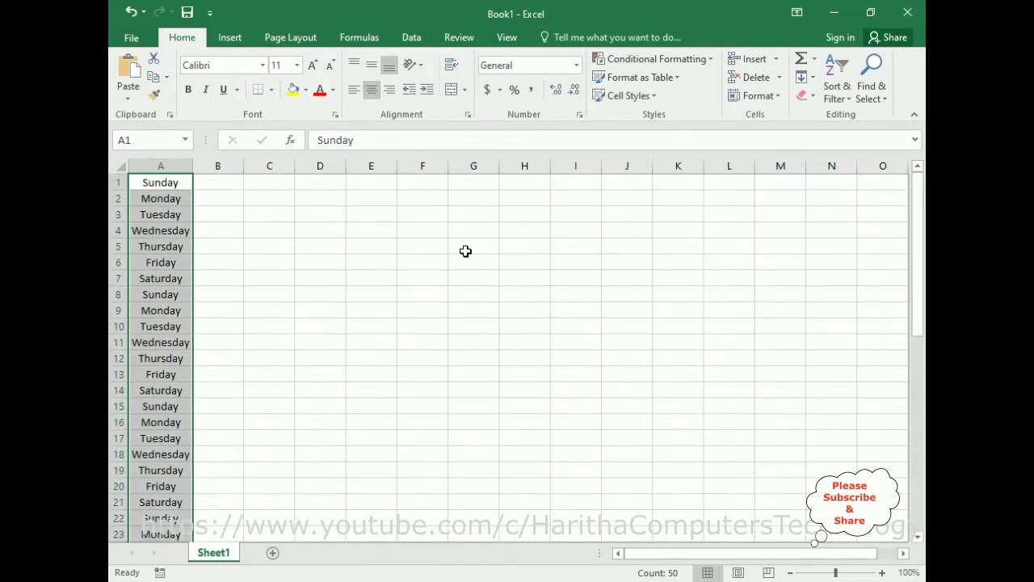
pyautogui.click(232, 275)
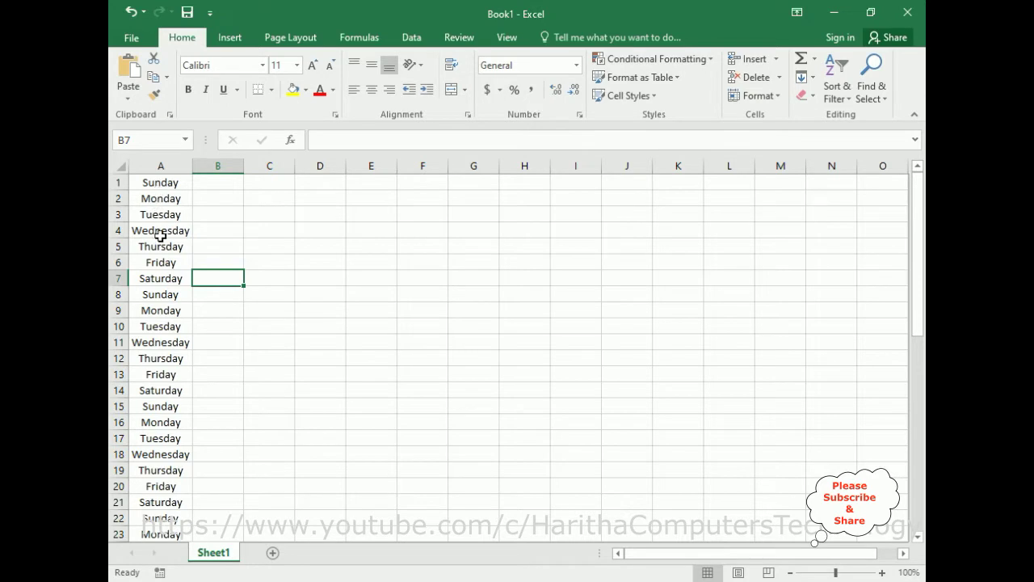
pyautogui.scroll(-15, 161, 339)
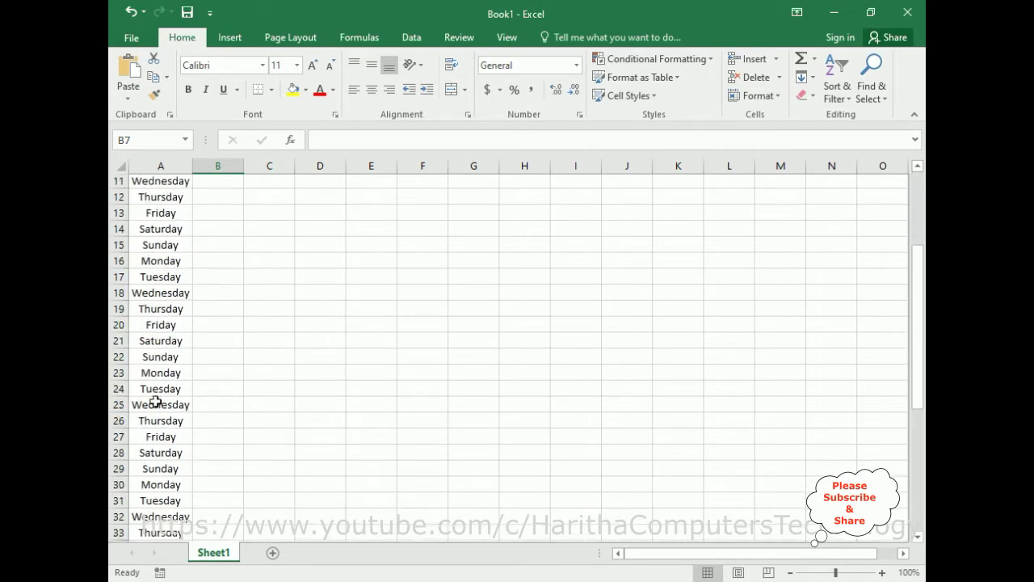
pyautogui.scroll(15, 158, 424)
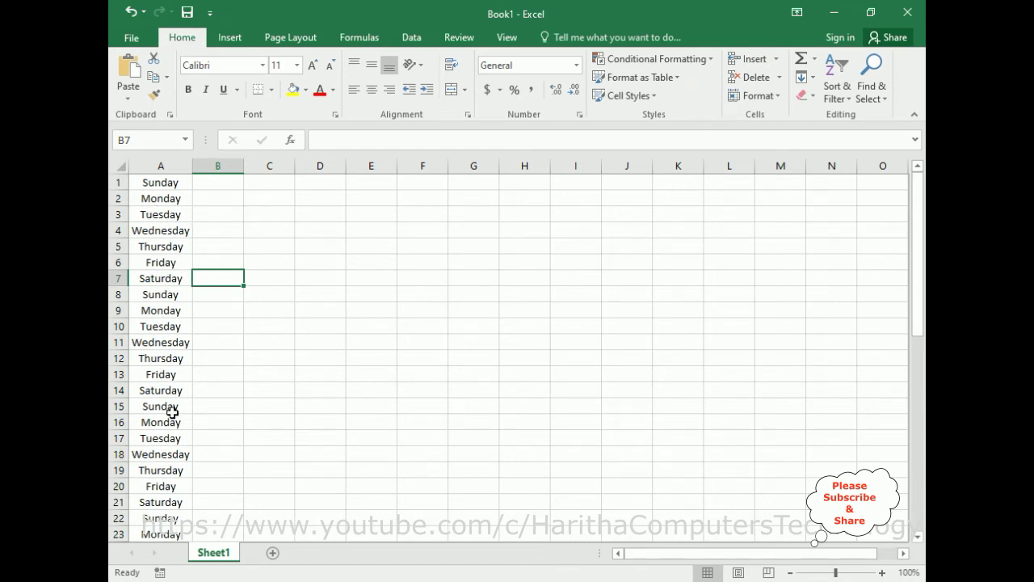
pyautogui.moveTo(918, 293); pyautogui.dragTo(923, 242)
# Step: Add a new Sheet2, check Sheet1's weekday list, and return to the empty Sheet2
pyautogui.click(273, 553)
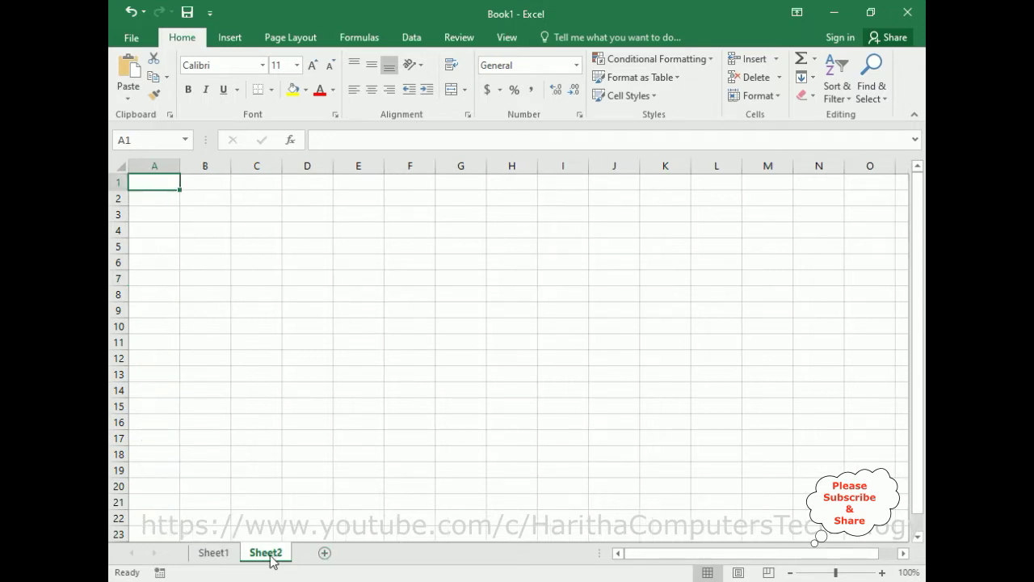
pyautogui.click(213, 555)
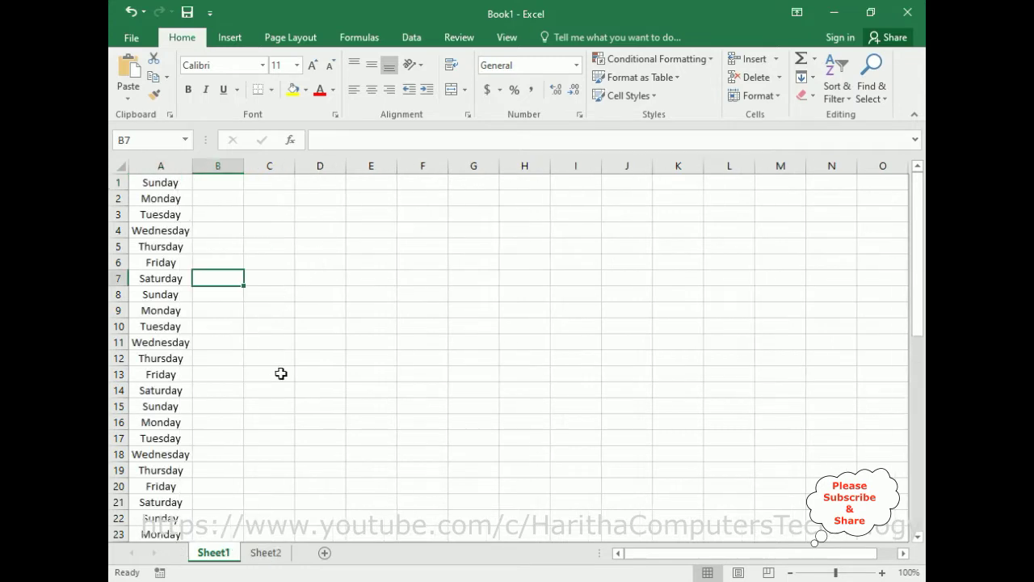
pyautogui.click(267, 556)
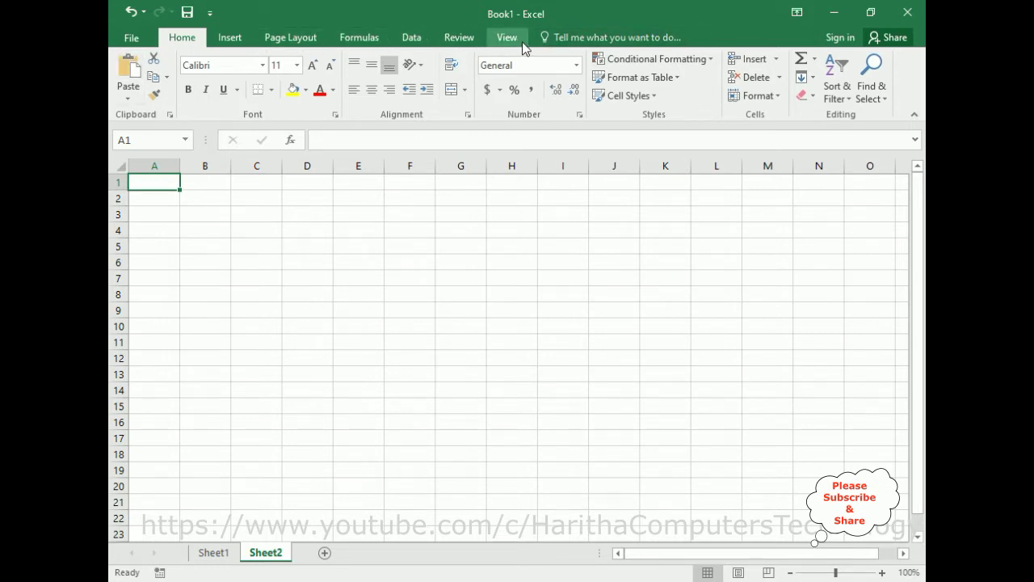
# Step: Tick Developer under Main Tabs in the Options ribbon customisation and confirm
pyautogui.click(128, 38)
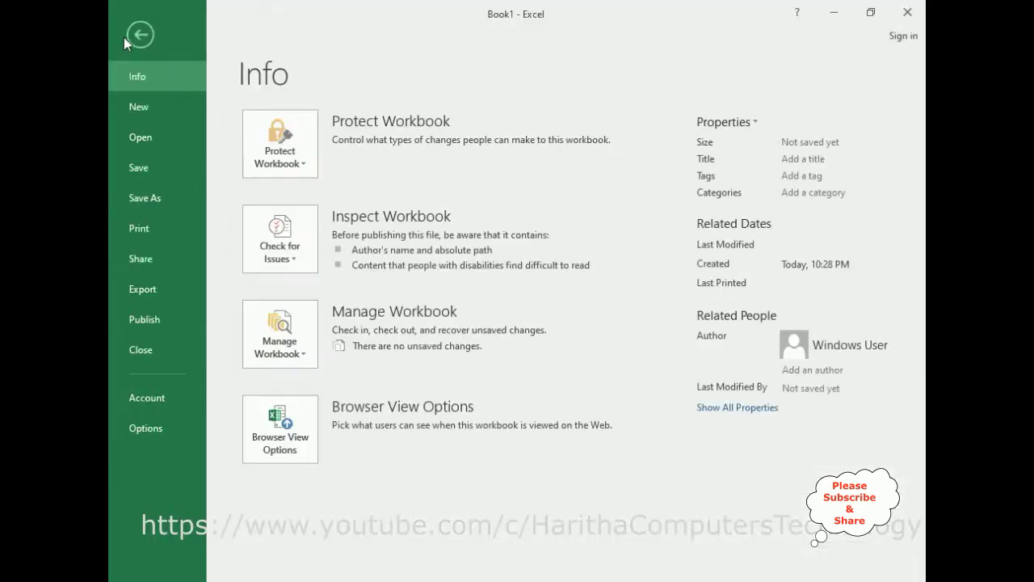
pyautogui.click(145, 434)
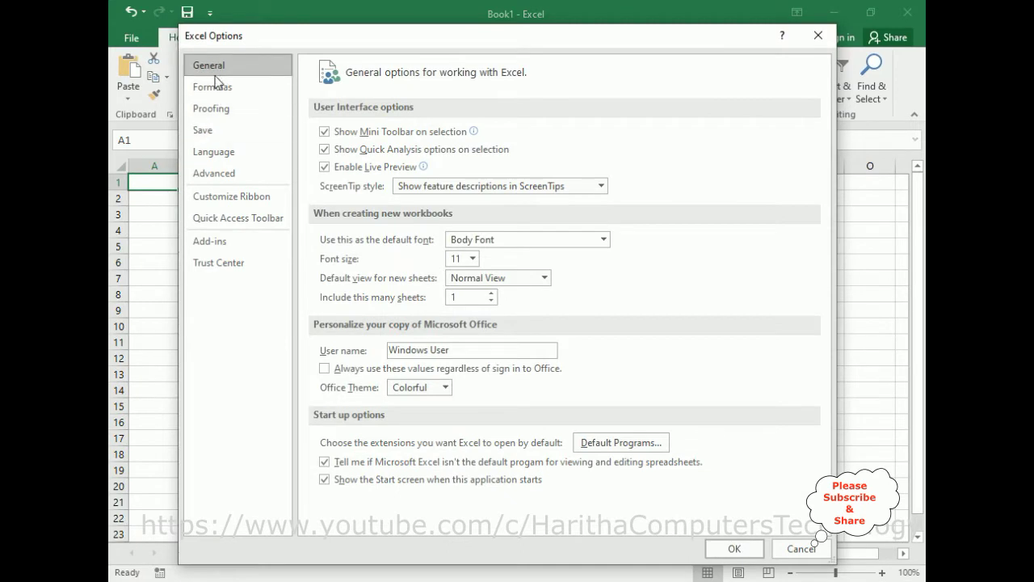
pyautogui.click(226, 202)
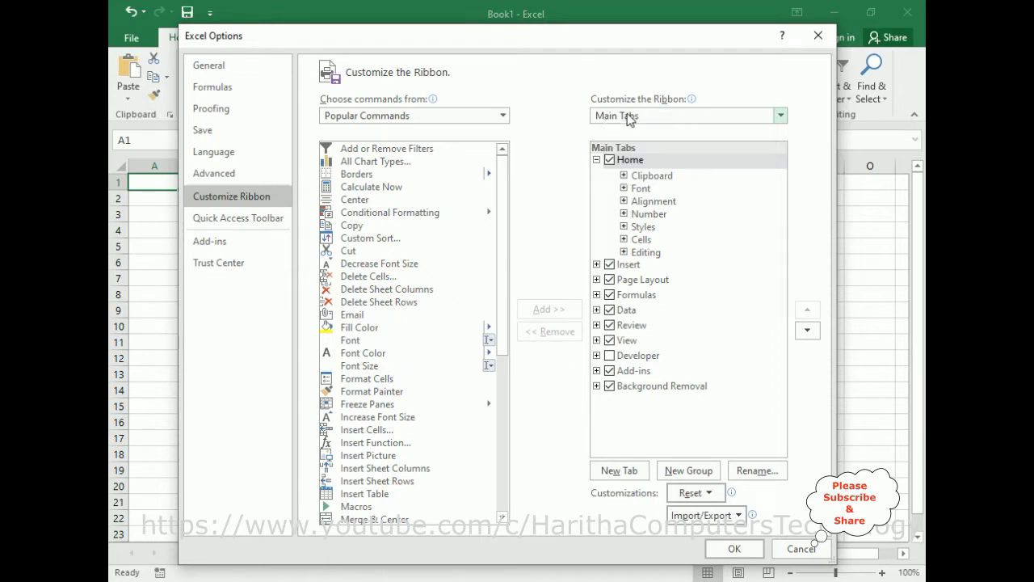
pyautogui.click(610, 355)
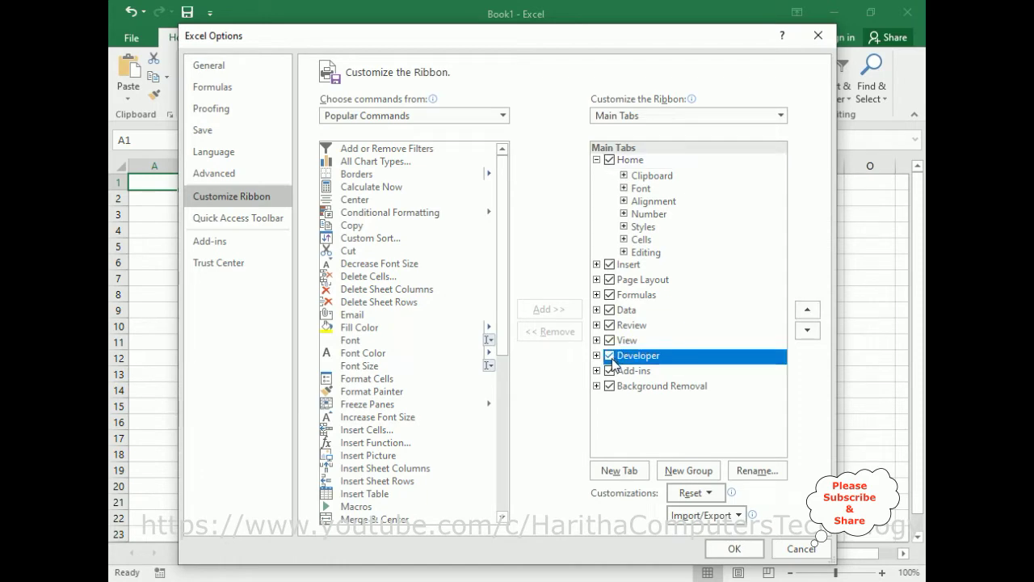
pyautogui.click(734, 548)
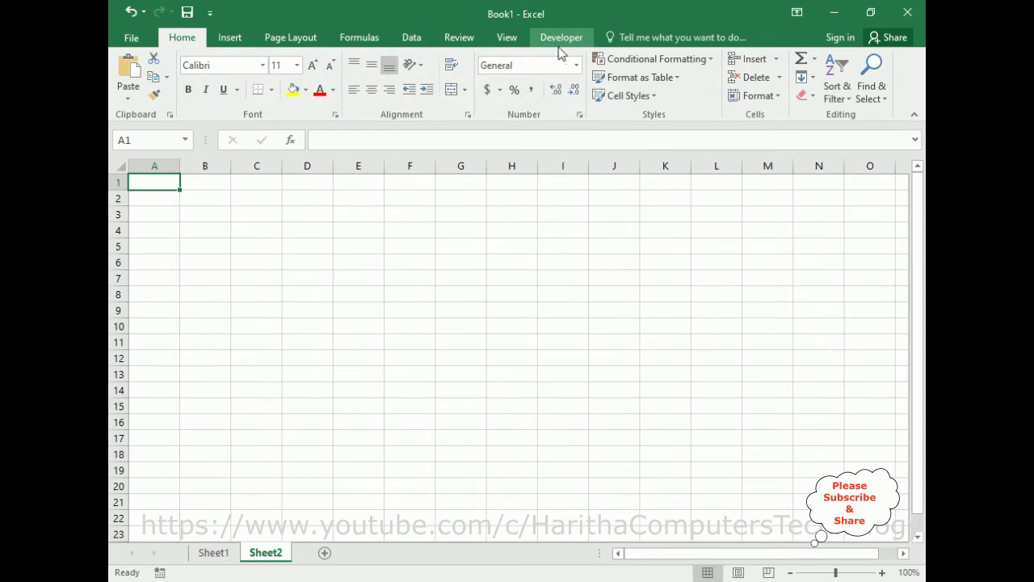
# Step: Draw a Form Controls scroll bar on Sheet2 from about E6 to F13
pyautogui.click(561, 38)
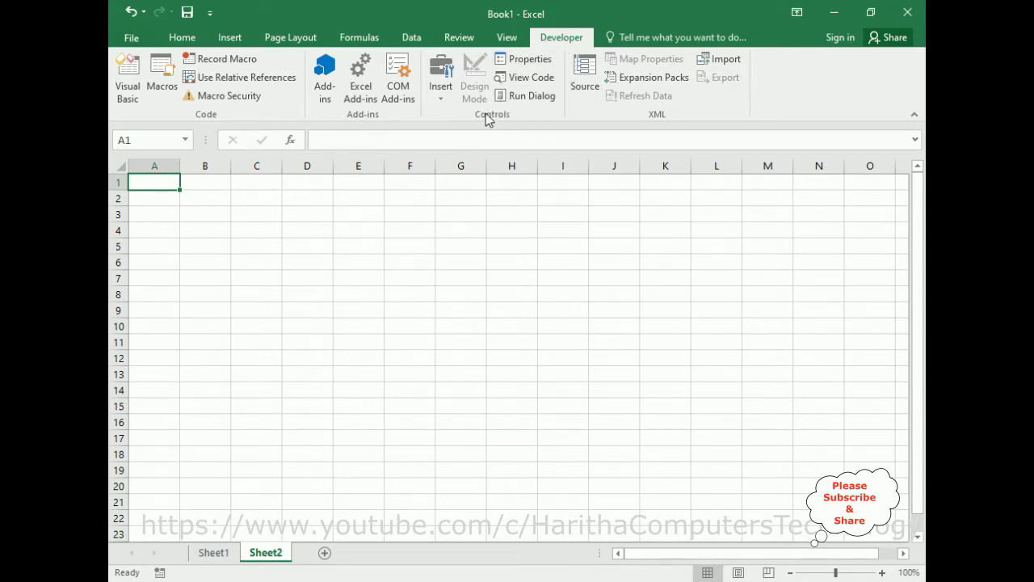
pyautogui.click(444, 86)
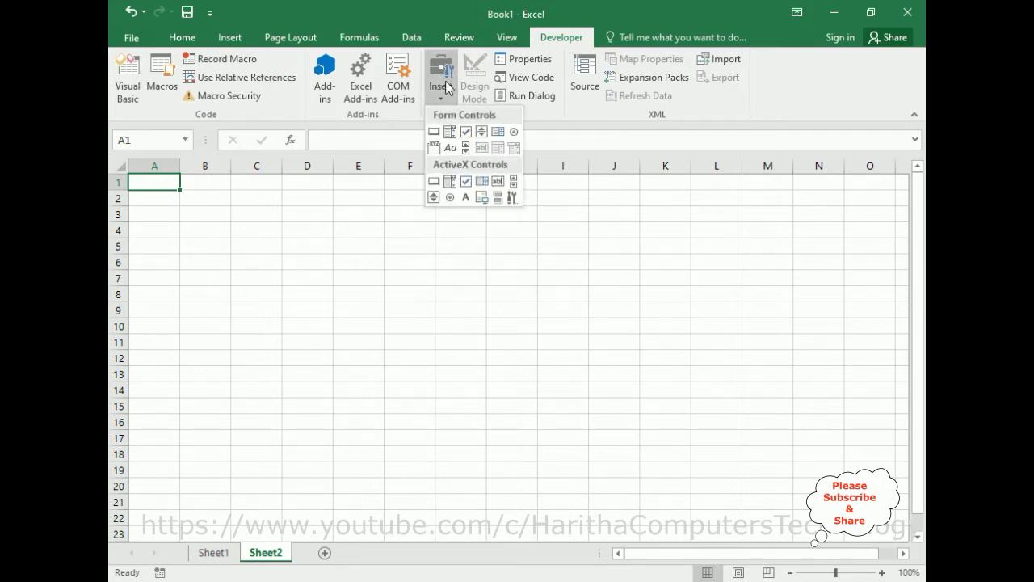
pyautogui.click(465, 147)
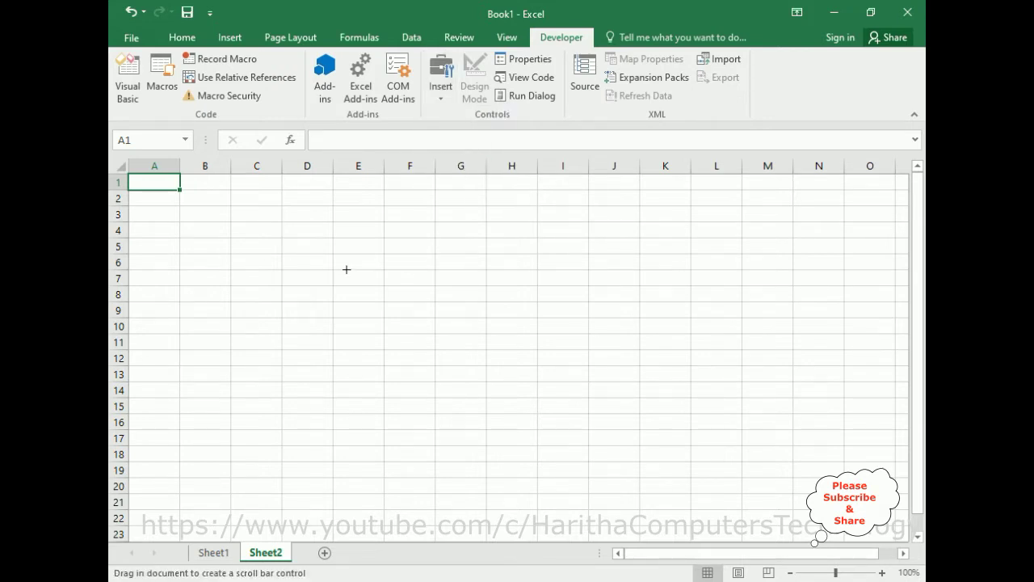
pyautogui.moveTo(342, 258); pyautogui.dragTo(357, 378)
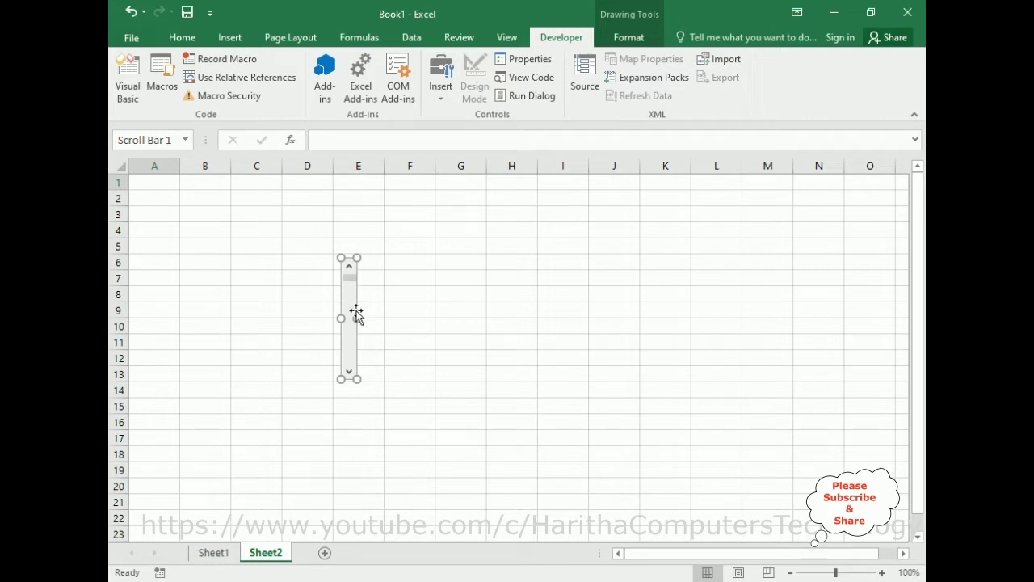
pyautogui.moveTo(357, 318); pyautogui.dragTo(396, 318)
pyautogui.moveTo(400, 310); pyautogui.dragTo(508, 309)
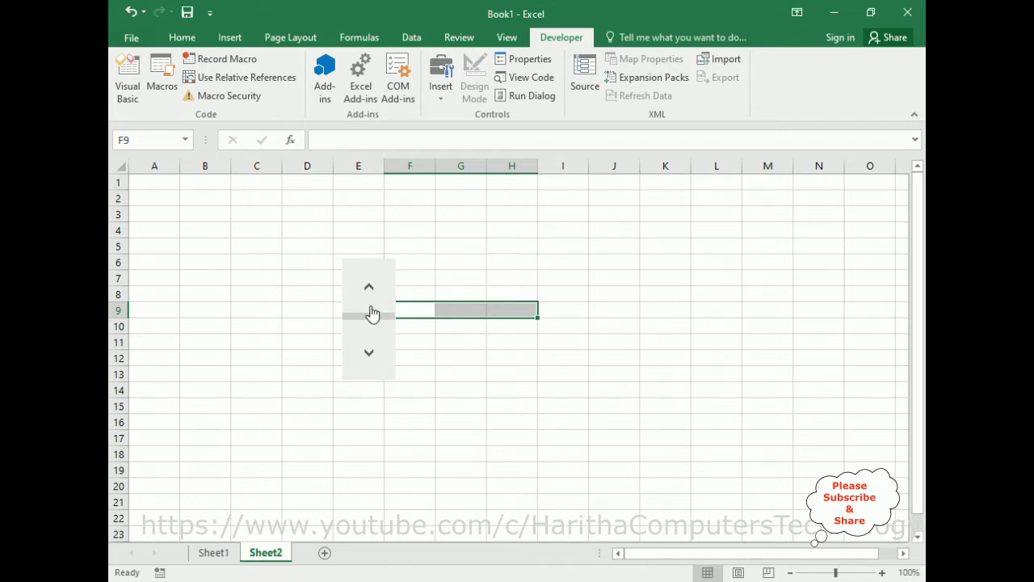
# Step: Move and resize the scroll bar up along column E's right edge
pyautogui.rightClick(371, 313)
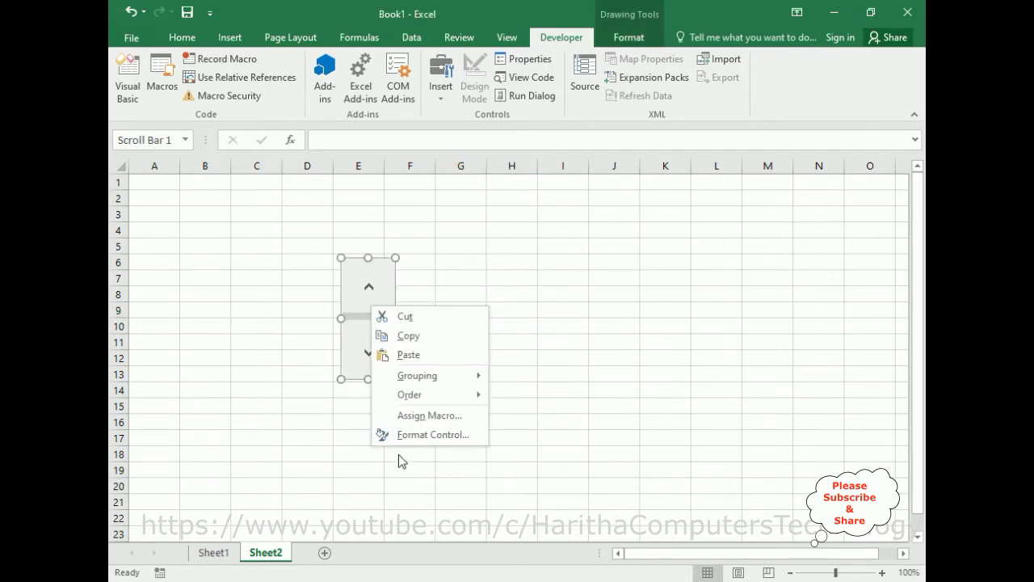
pyautogui.press('Escape')
pyautogui.moveTo(396, 318); pyautogui.dragTo(596, 314)
pyautogui.moveTo(594, 376); pyautogui.dragTo(587, 288)
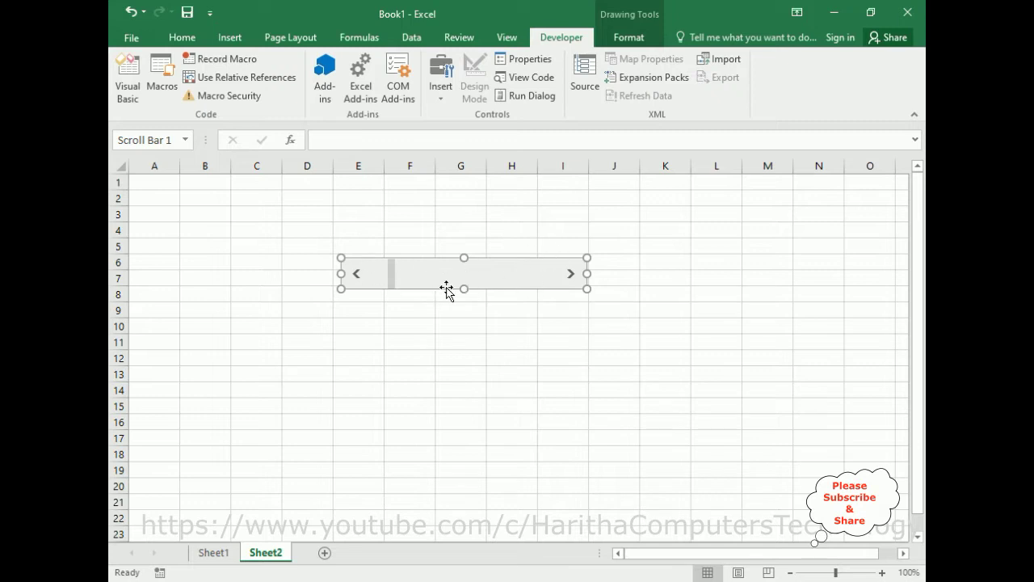
pyautogui.moveTo(588, 273); pyautogui.dragTo(351, 405)
pyautogui.moveTo(363, 332); pyautogui.dragTo(392, 223)
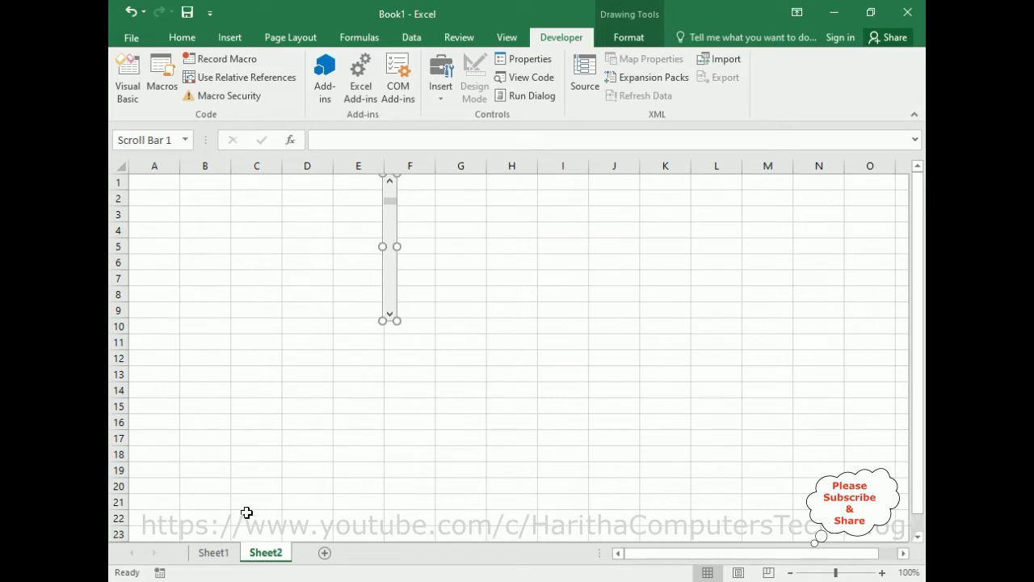
# Step: Check cell B1 on Sheet1, then nudge the scroll bar into place spanning rows 1–10
pyautogui.click(214, 552)
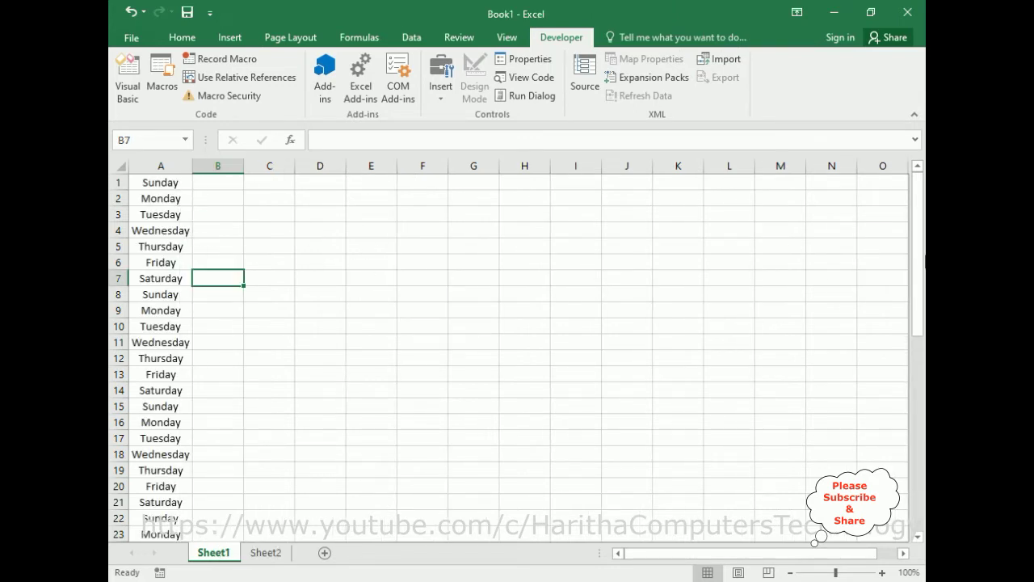
pyautogui.click(234, 185)
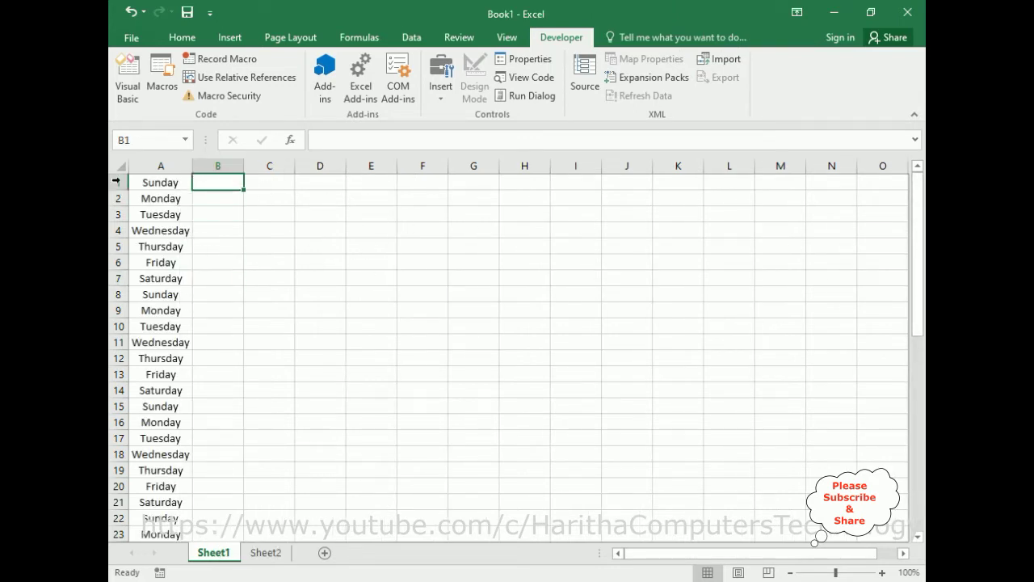
pyautogui.click(266, 551)
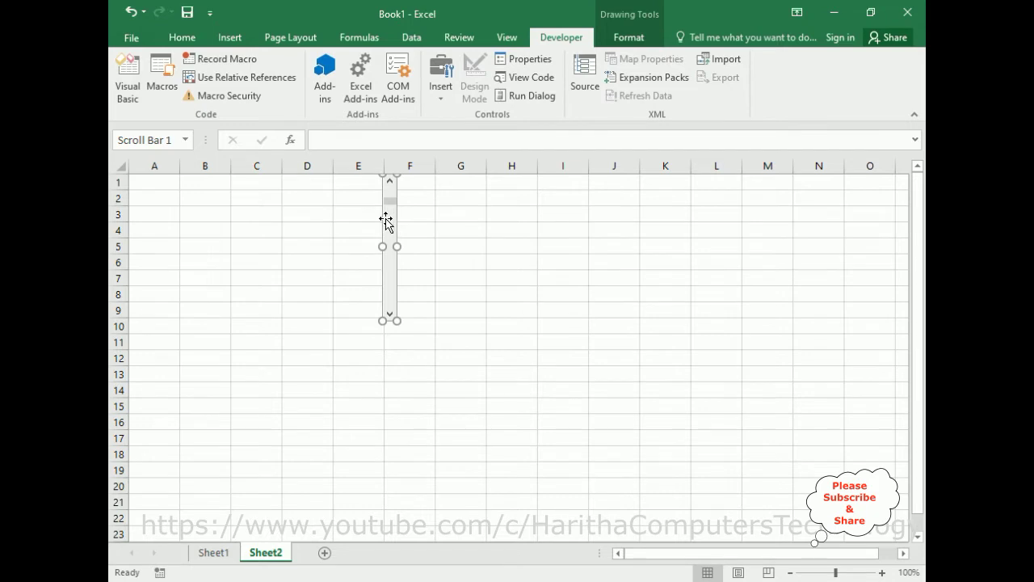
pyautogui.moveTo(388, 218); pyautogui.dragTo(389, 220)
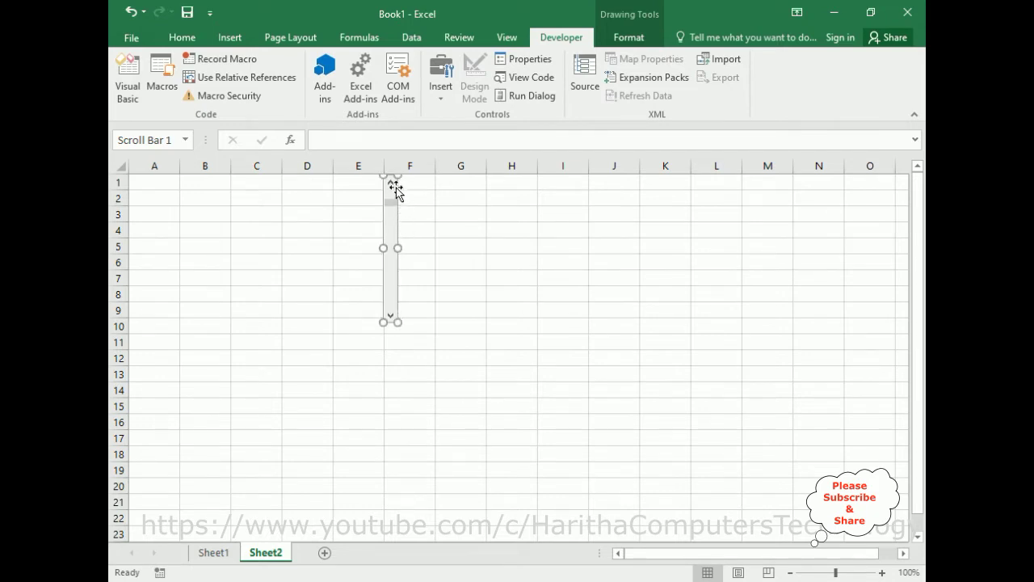
# Step: In Format Control, set current value 0, maximum value 50 and page change 0
pyautogui.rightClick(389, 232)
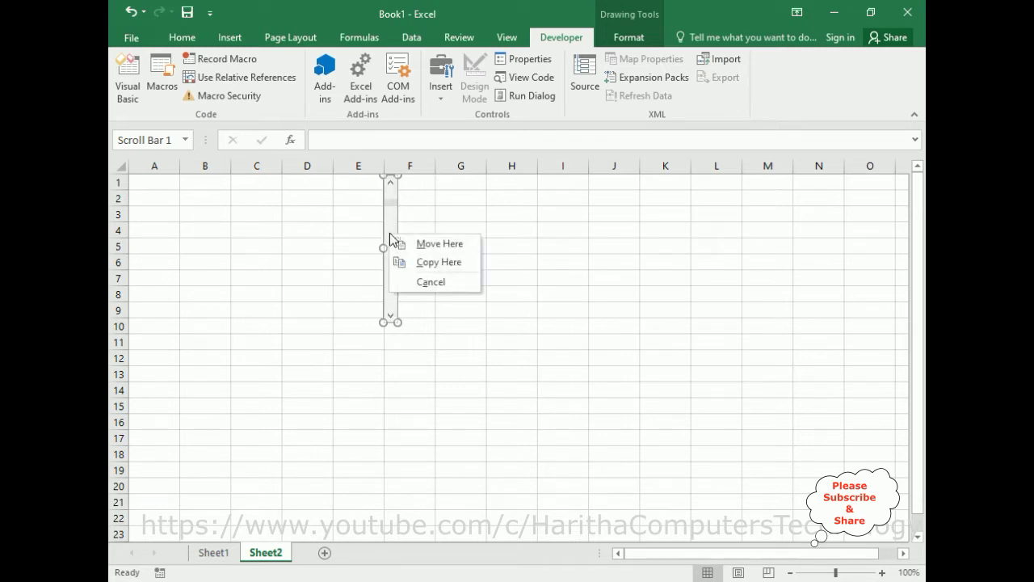
pyautogui.press('Escape')
pyautogui.rightClick(390, 239)
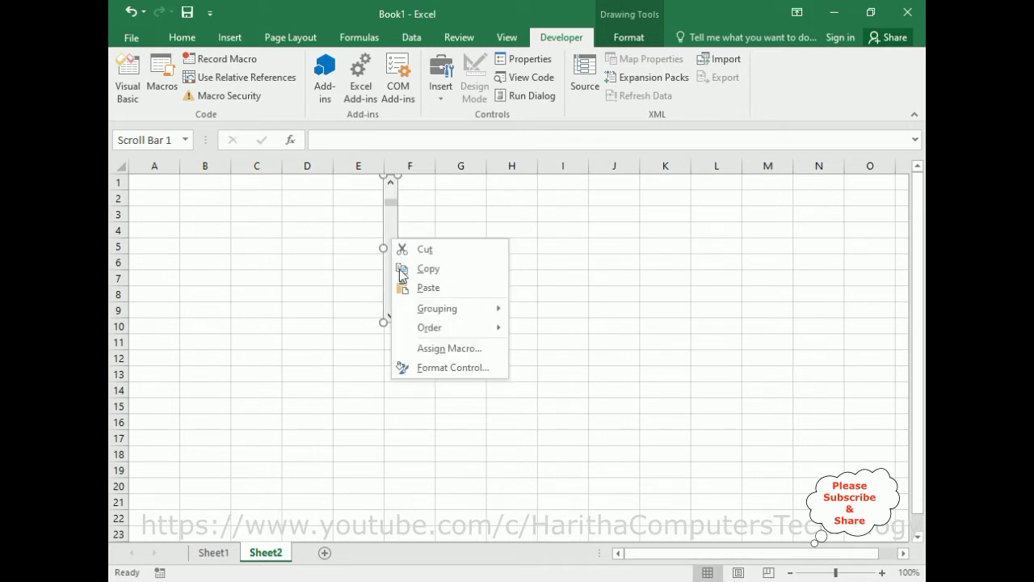
pyautogui.click(452, 368)
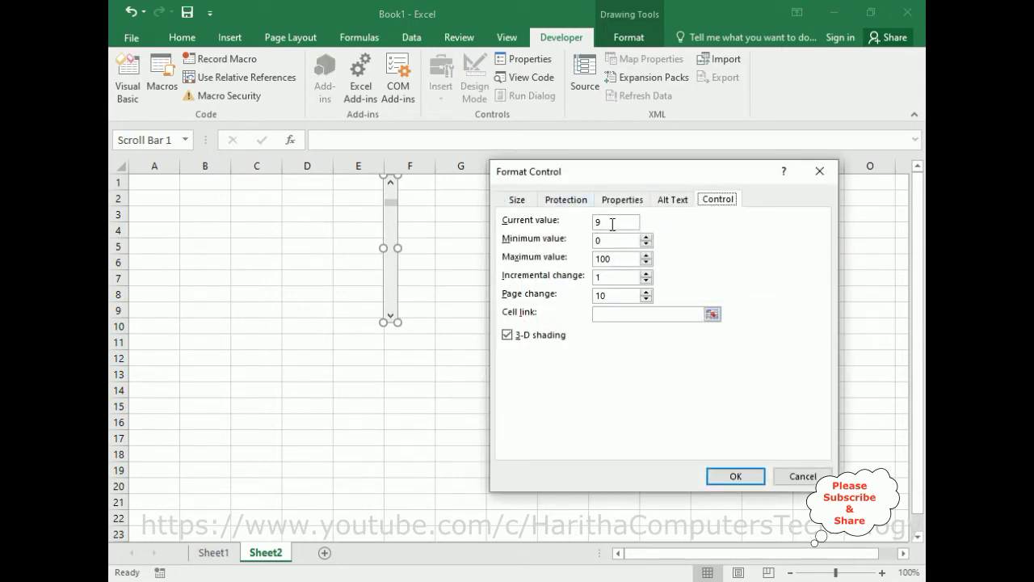
pyautogui.moveTo(610, 229); pyautogui.dragTo(589, 227)
pyautogui.moveTo(618, 256); pyautogui.dragTo(591, 259)
pyautogui.write('50')
pyautogui.click(595, 295)
pyautogui.press('Delete')
# Step: Set the scroll bar's cell link to Sheet1!$B$1 and apply the settings
pyautogui.click(712, 315)
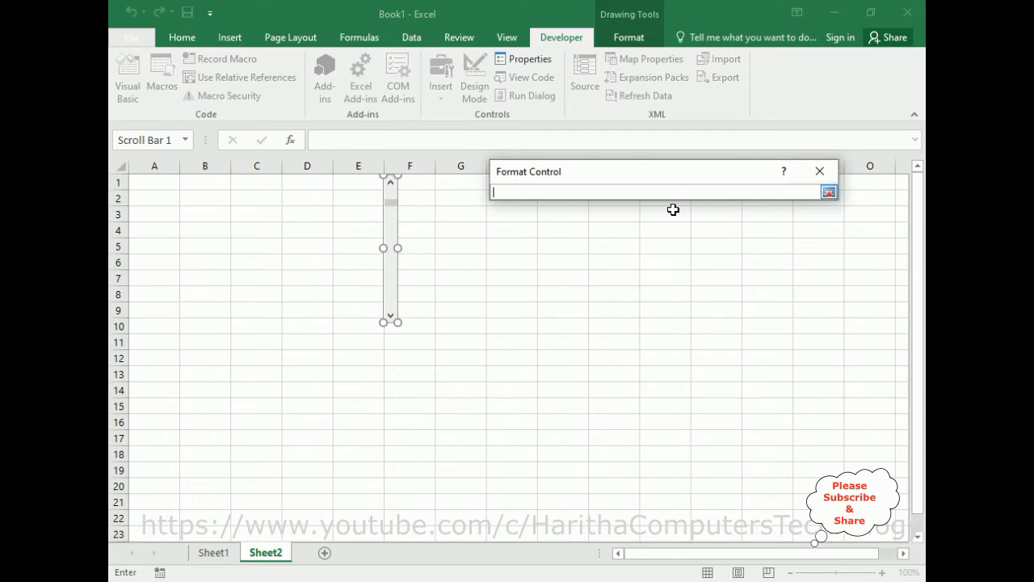
pyautogui.click(214, 554)
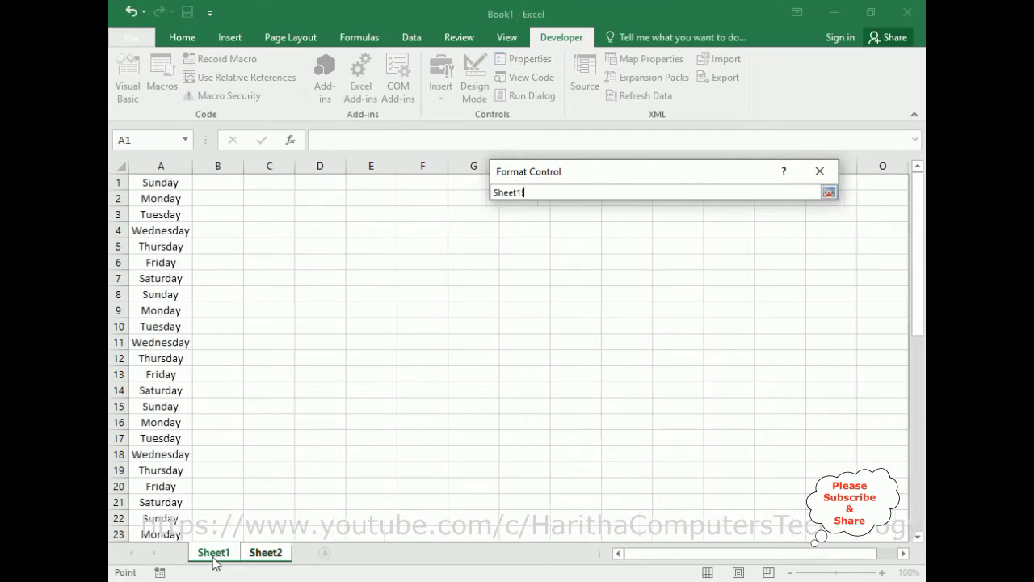
pyautogui.click(231, 184)
pyautogui.moveTo(549, 193); pyautogui.dragTo(488, 188)
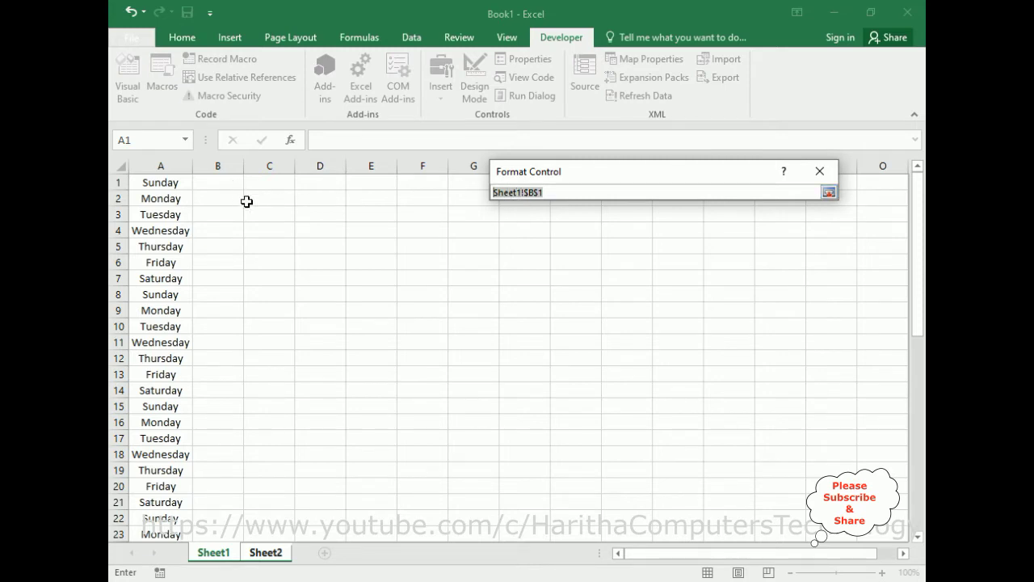
pyautogui.click(828, 193)
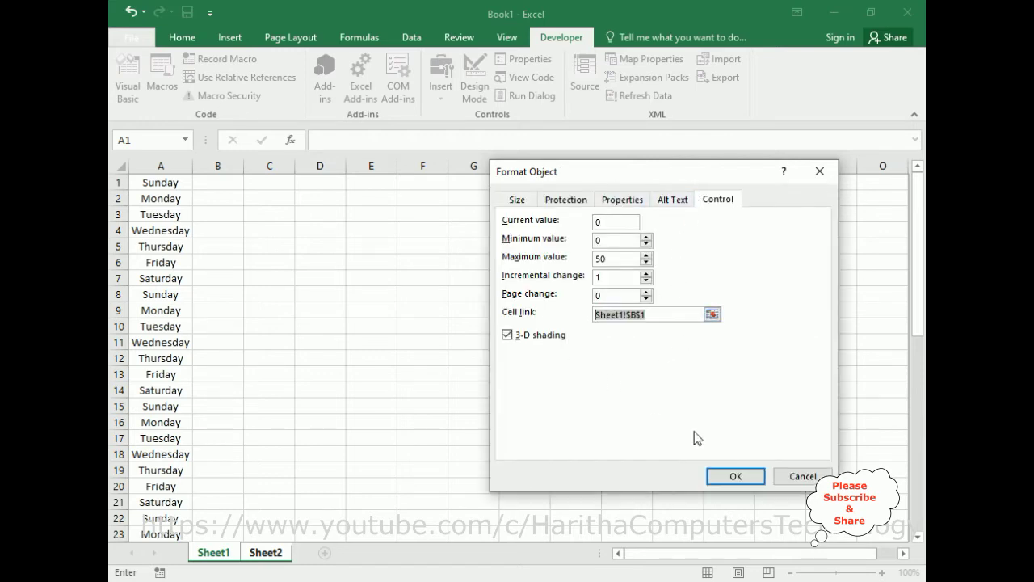
pyautogui.click(732, 477)
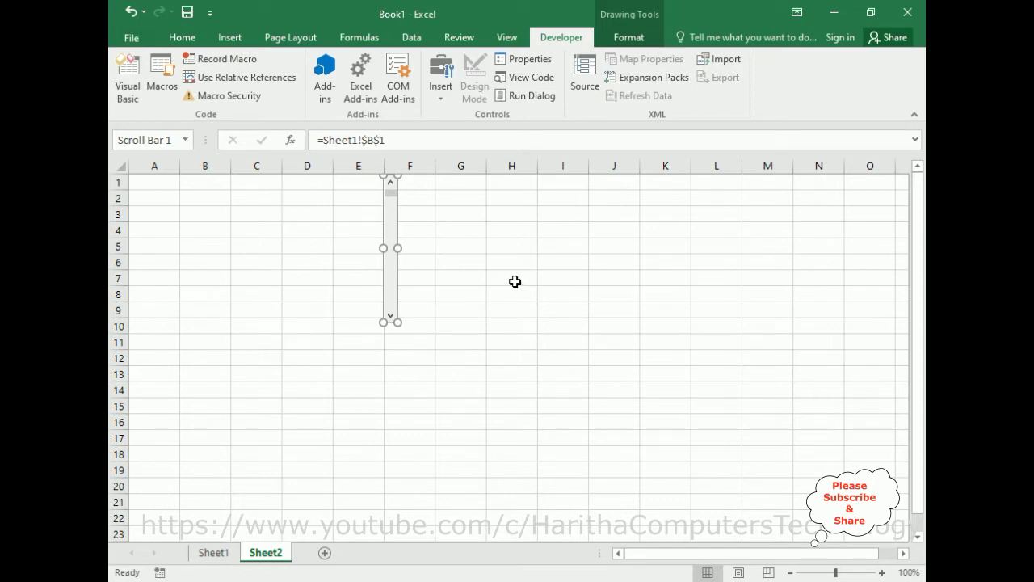
pyautogui.rightClick(388, 279)
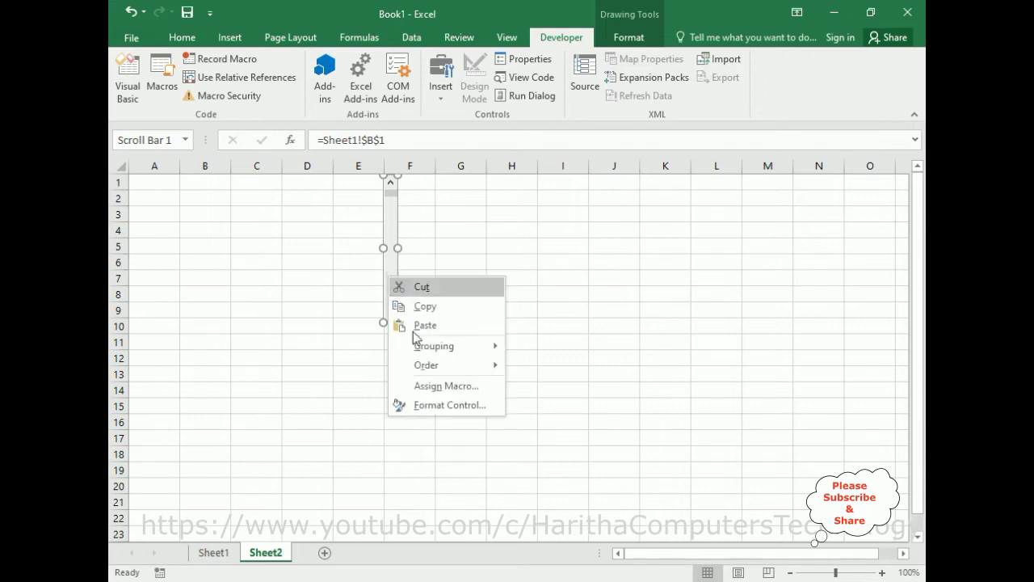
pyautogui.click(427, 404)
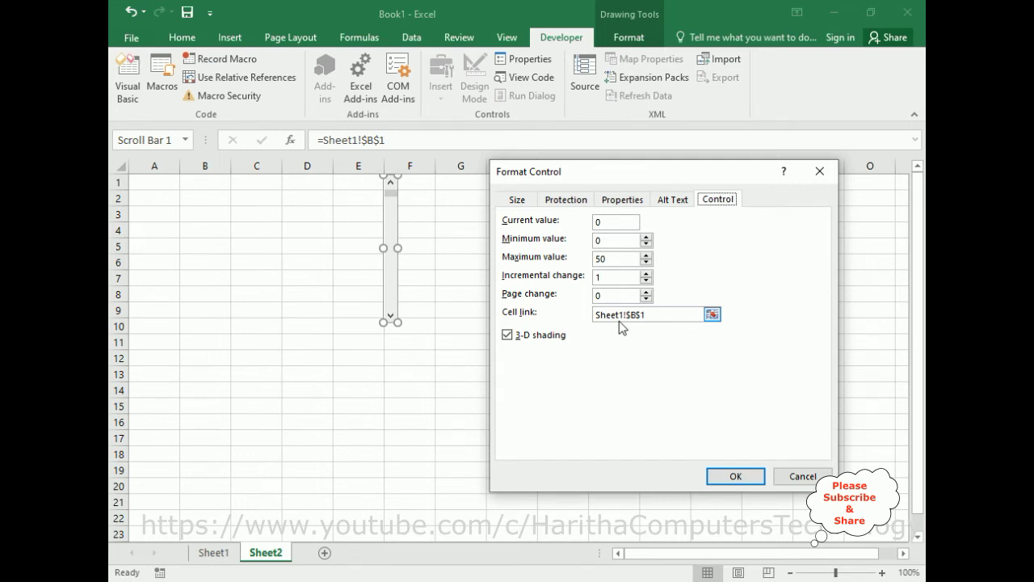
pyautogui.click(736, 477)
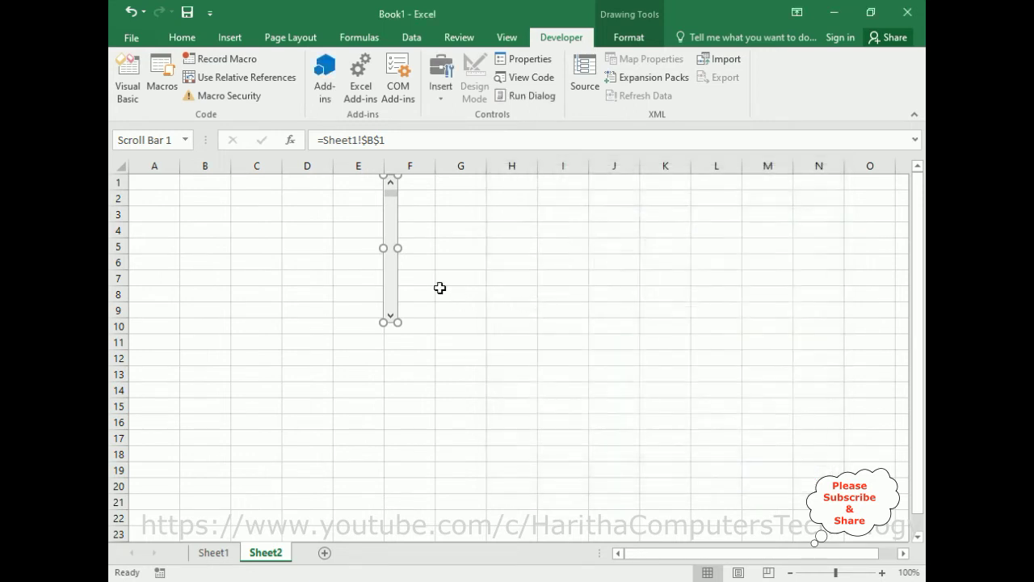
# Step: Select Sheet2 cell E1 and begin an =OFFSET formula
pyautogui.click(353, 183)
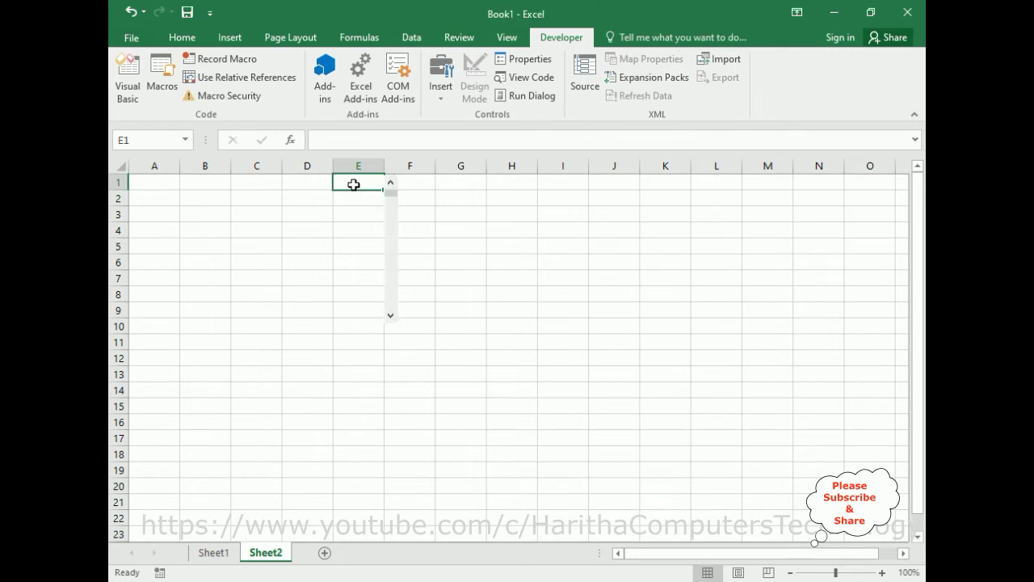
pyautogui.click(208, 554)
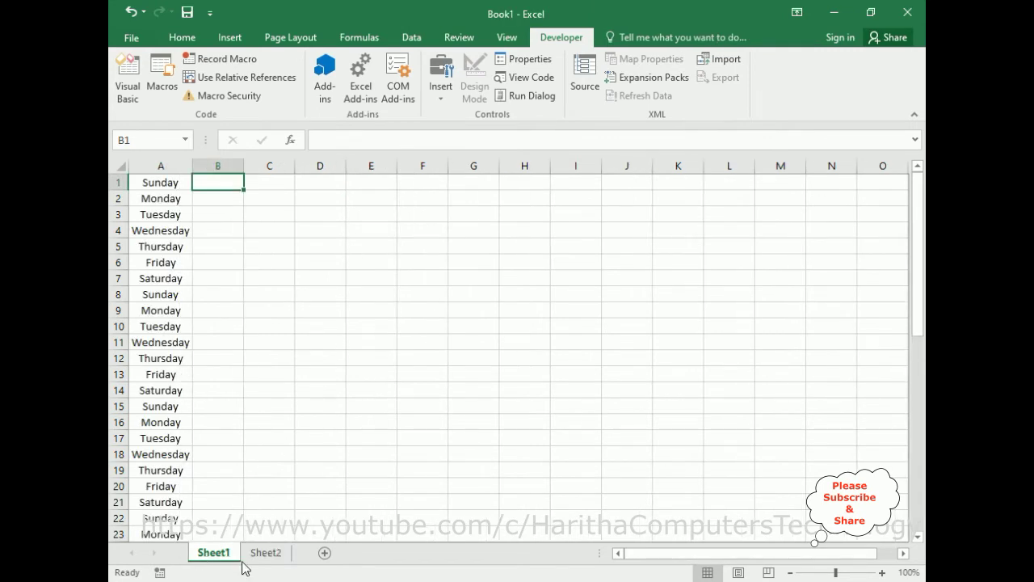
pyautogui.click(268, 554)
pyautogui.click(346, 142)
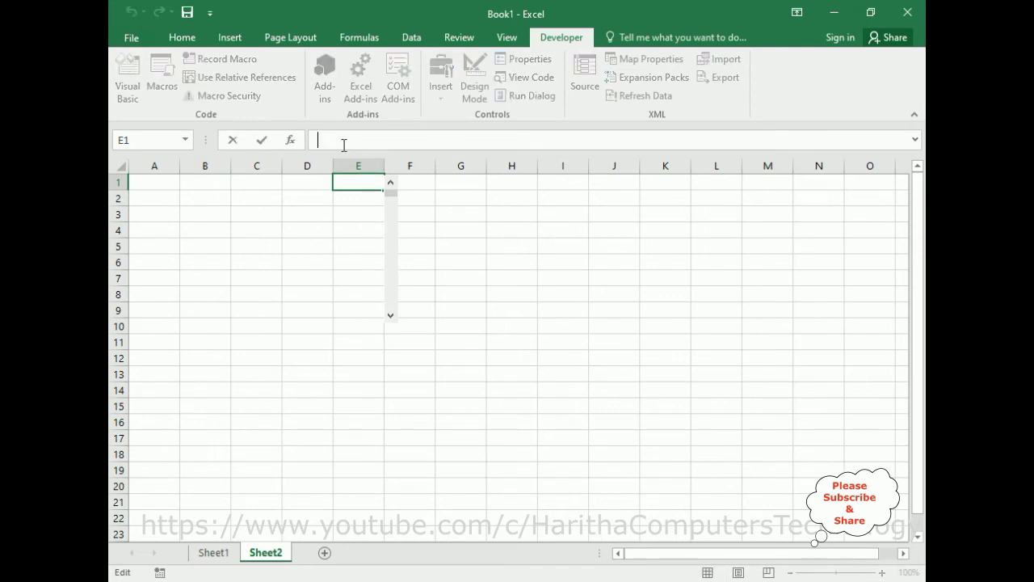
pyautogui.write('=')
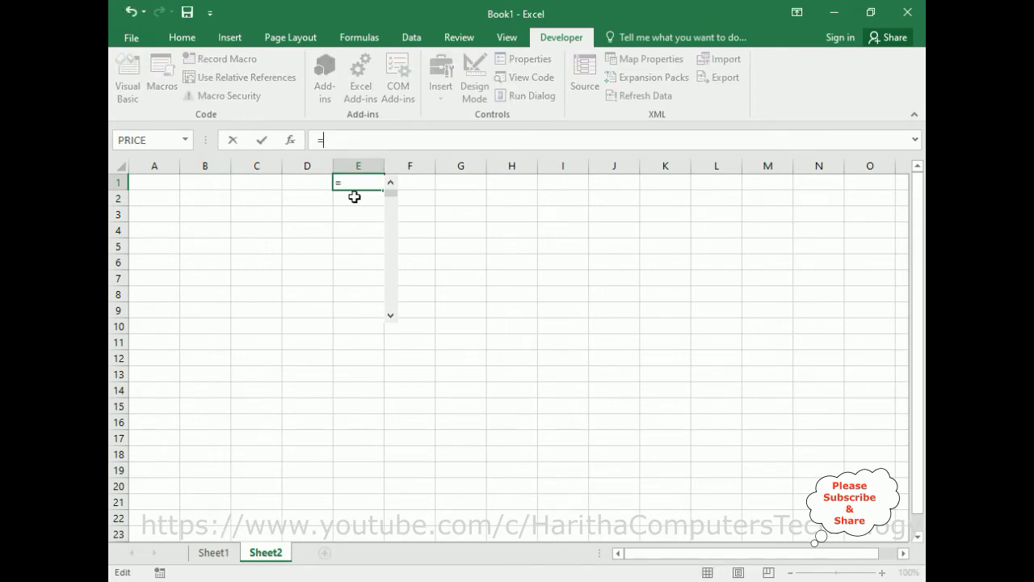
pyautogui.write('off')
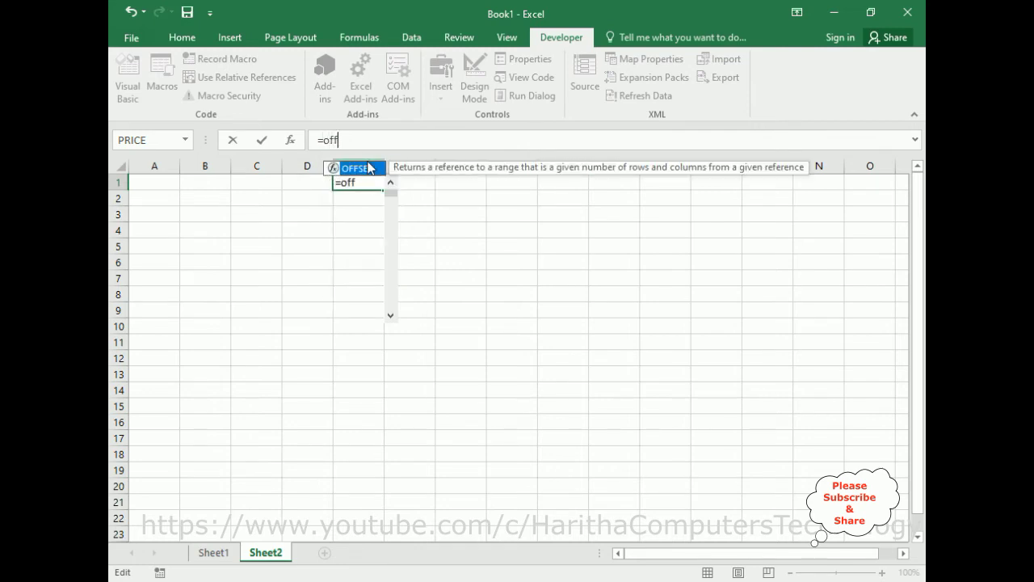
pyautogui.press('Tab')
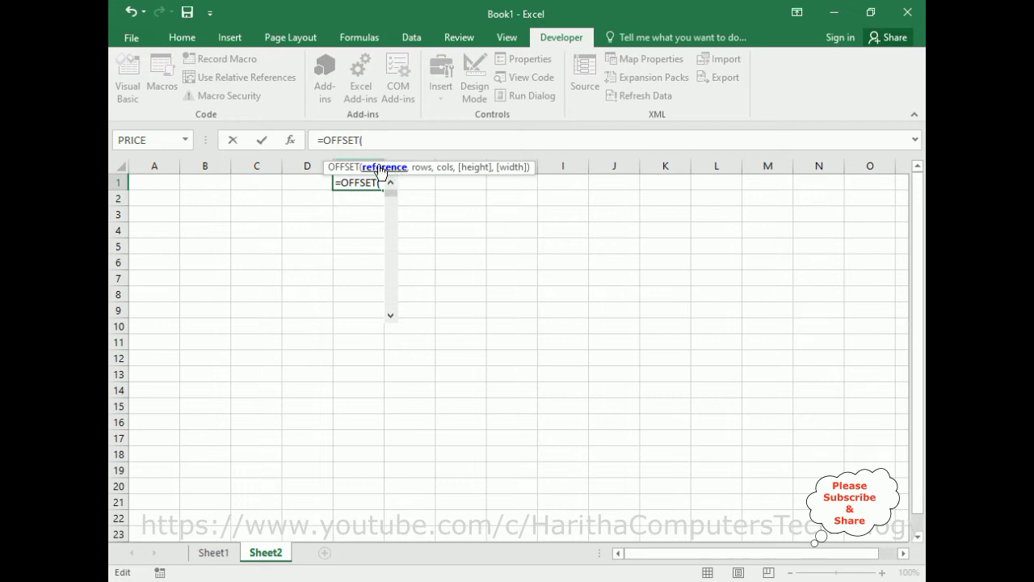
# Step: Add Sheet1 A1 and B1 as arguments, then cancel the formula after the too-few-arguments error
pyautogui.click(212, 555)
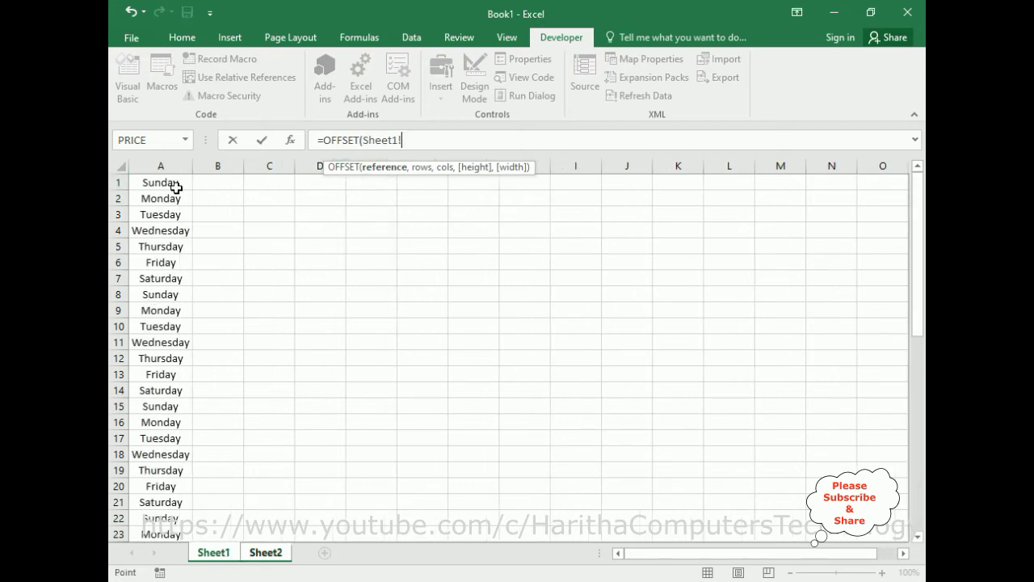
pyautogui.click(160, 182)
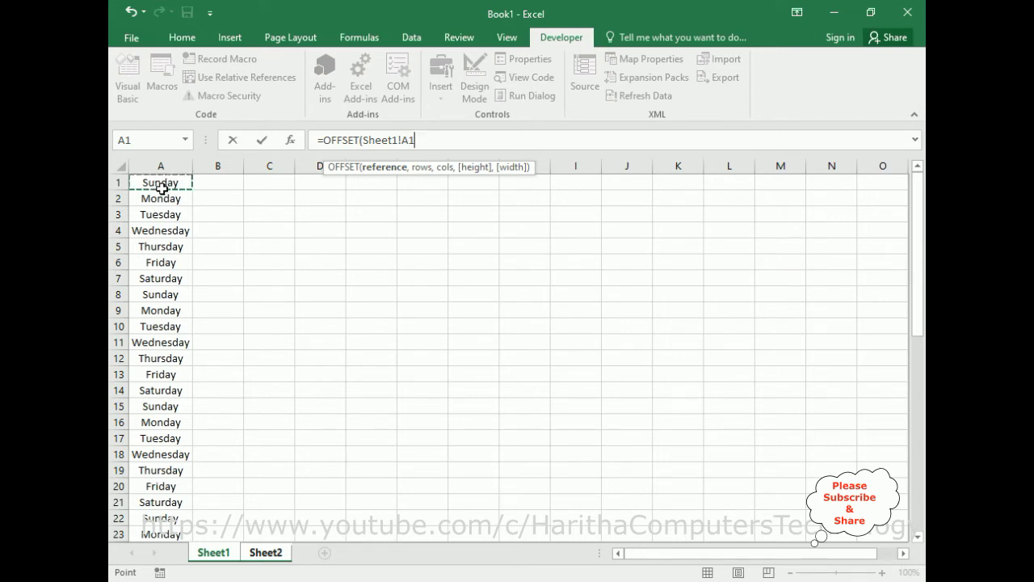
pyautogui.write(',')
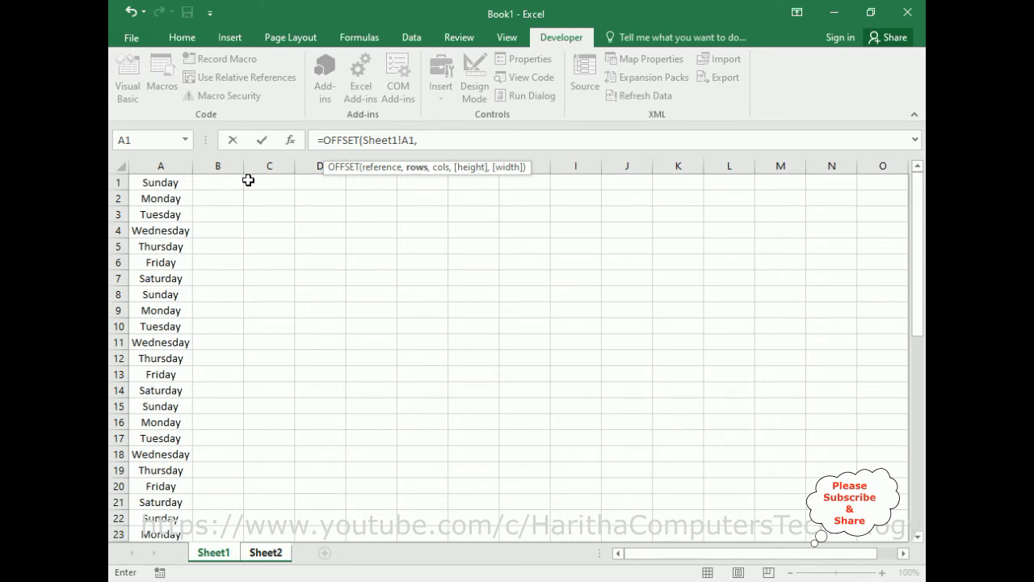
pyautogui.click(220, 180)
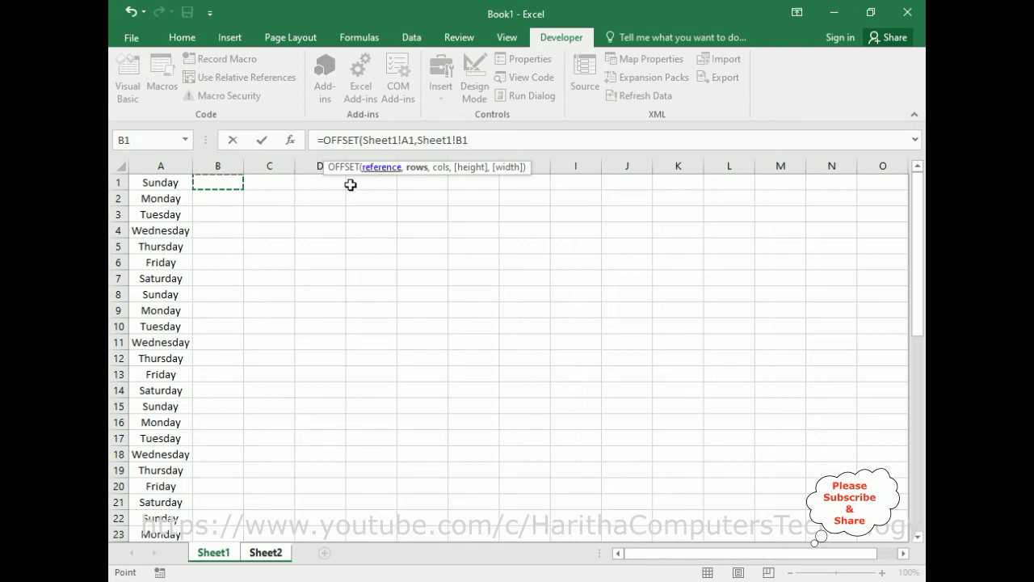
pyautogui.click(271, 553)
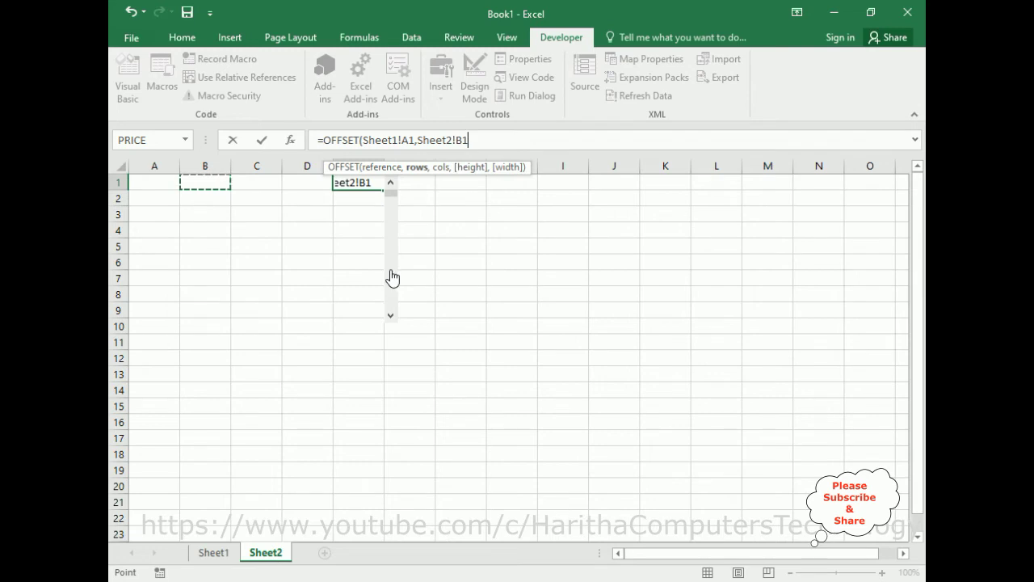
pyautogui.press('Return')
pyautogui.click(649, 279)
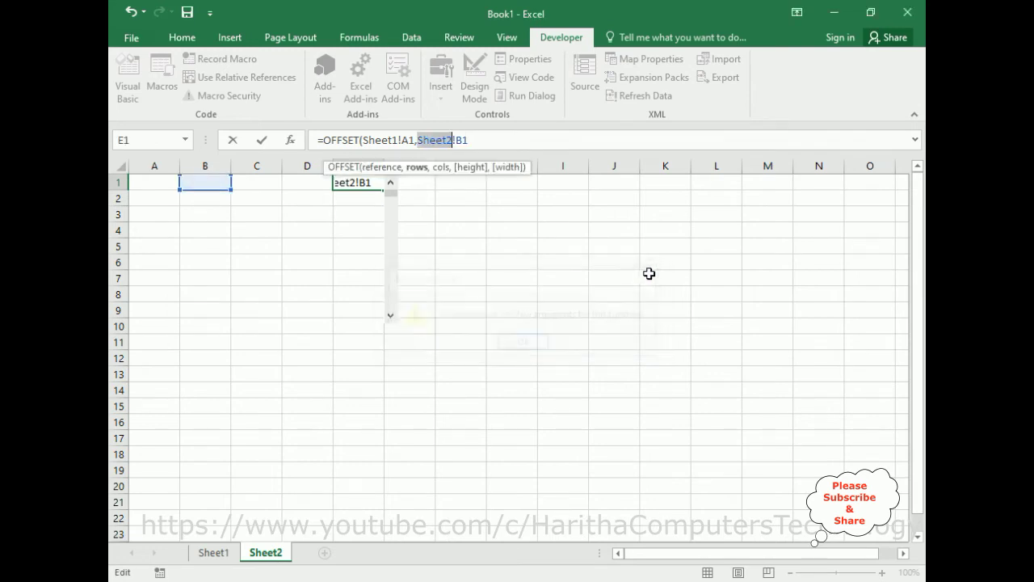
pyautogui.press('Escape')
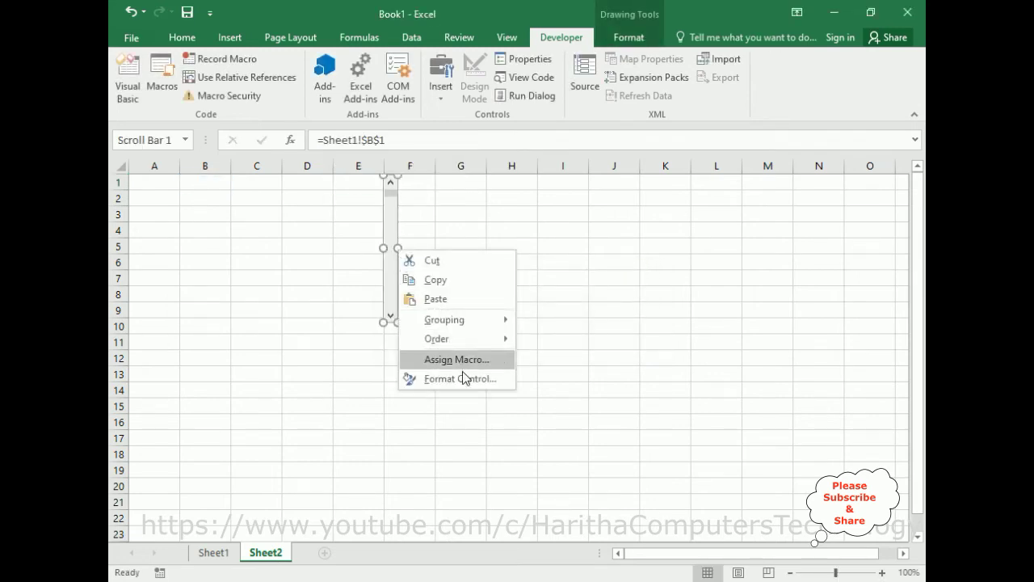
# Step: Verify the scroll bar's cell link reads Sheet1!$B$1 and close Format Control
pyautogui.click(460, 377)
pyautogui.click(650, 317)
pyautogui.doubleClick(598, 316)
pyautogui.click(596, 321)
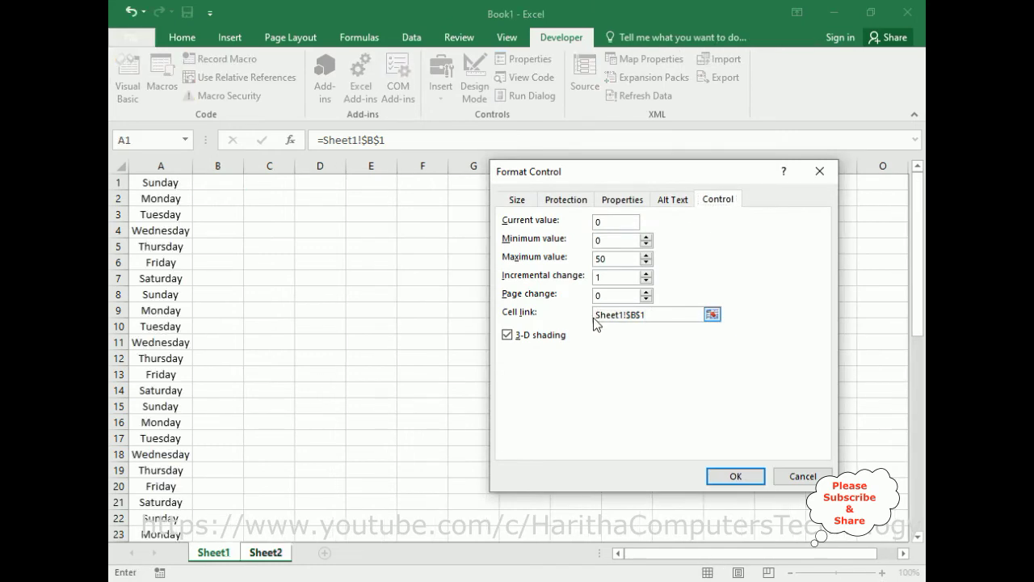
pyautogui.moveTo(652, 315); pyautogui.dragTo(588, 315)
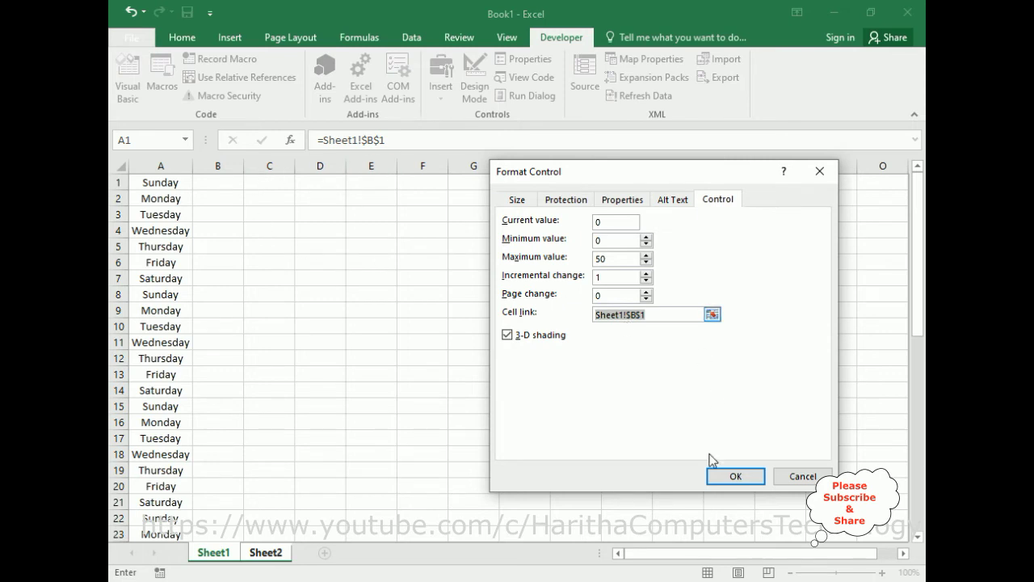
pyautogui.click(736, 476)
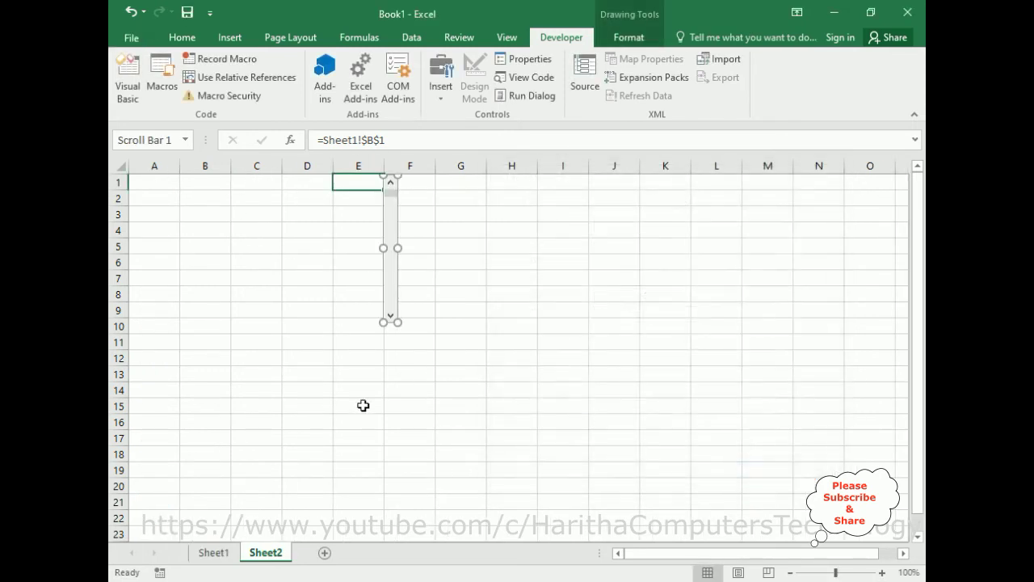
# Step: Confirm Sheet1 B1 shows 0, then begin a new formula in Sheet2 E1
pyautogui.click(213, 552)
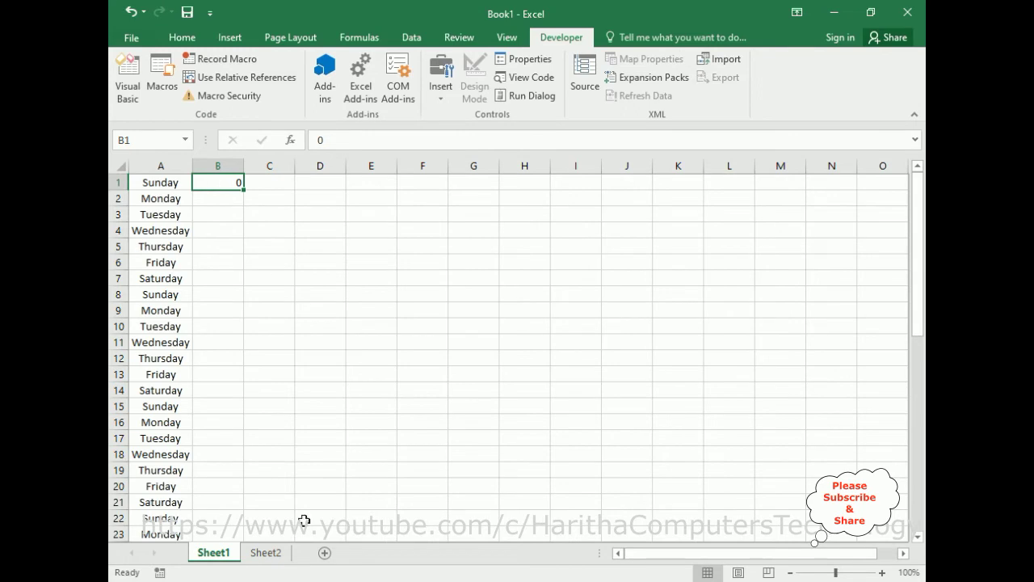
pyautogui.click(260, 555)
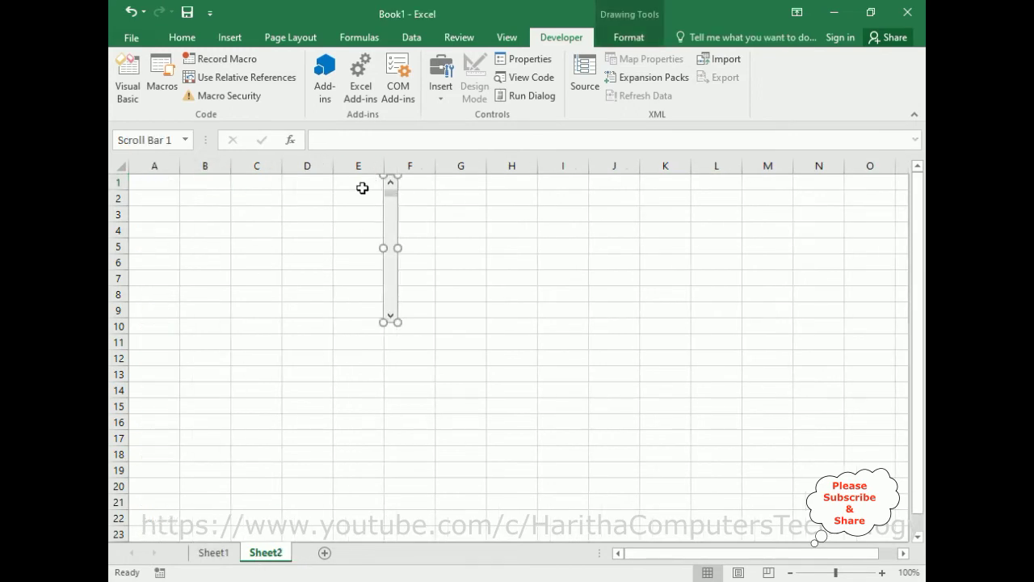
pyautogui.click(362, 188)
pyautogui.click(342, 140)
# Step: Enter =OFFSET(Sheet1!A1,Sheet1!$B$1,0) in E1 so it shows Sunday
pyautogui.write('=')
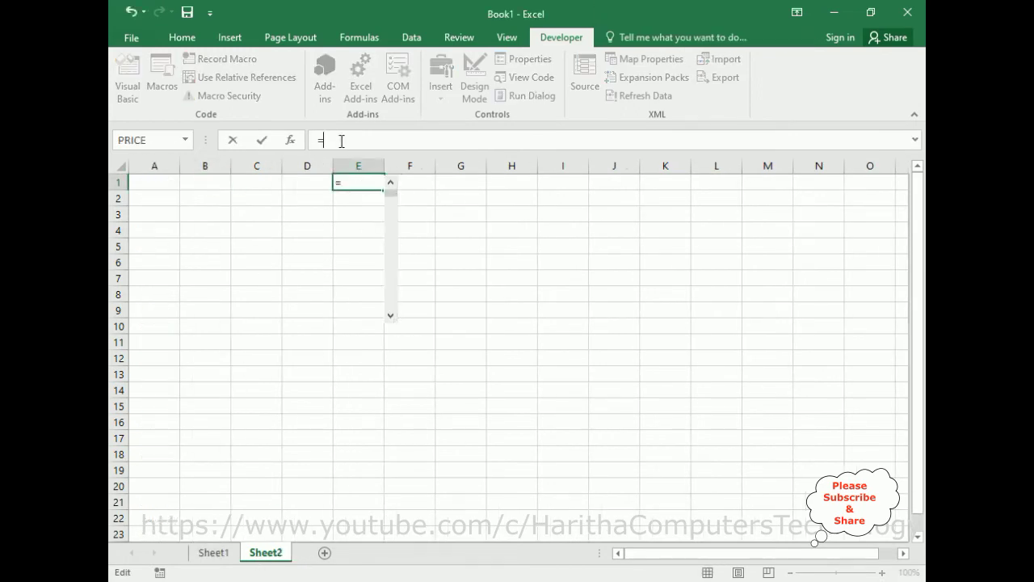
pyautogui.write('opff')
pyautogui.press('BackSpace')
pyautogui.press('BackSpace')
pyautogui.press('BackSpace')
pyautogui.write('ff')
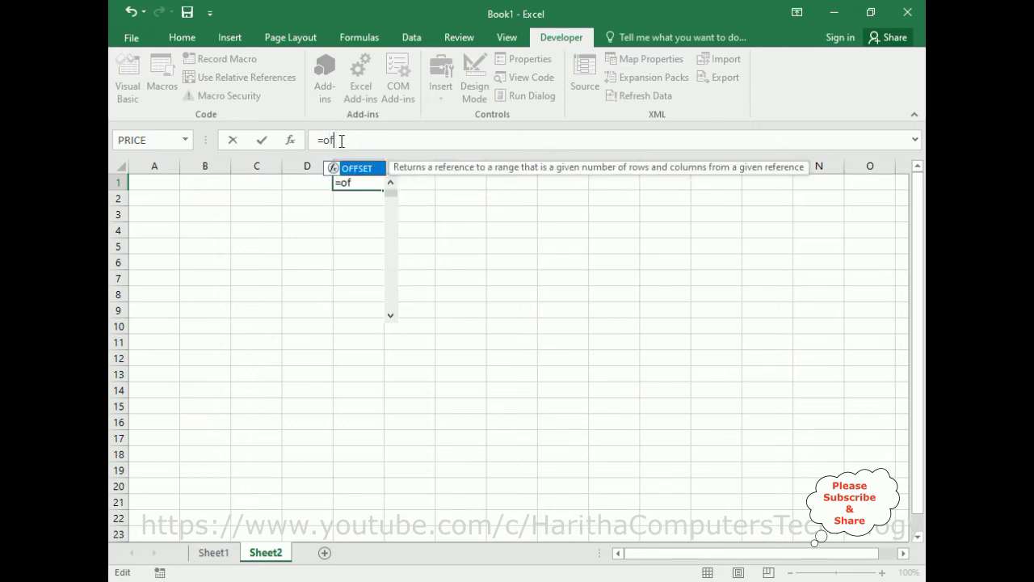
pyautogui.press('Tab')
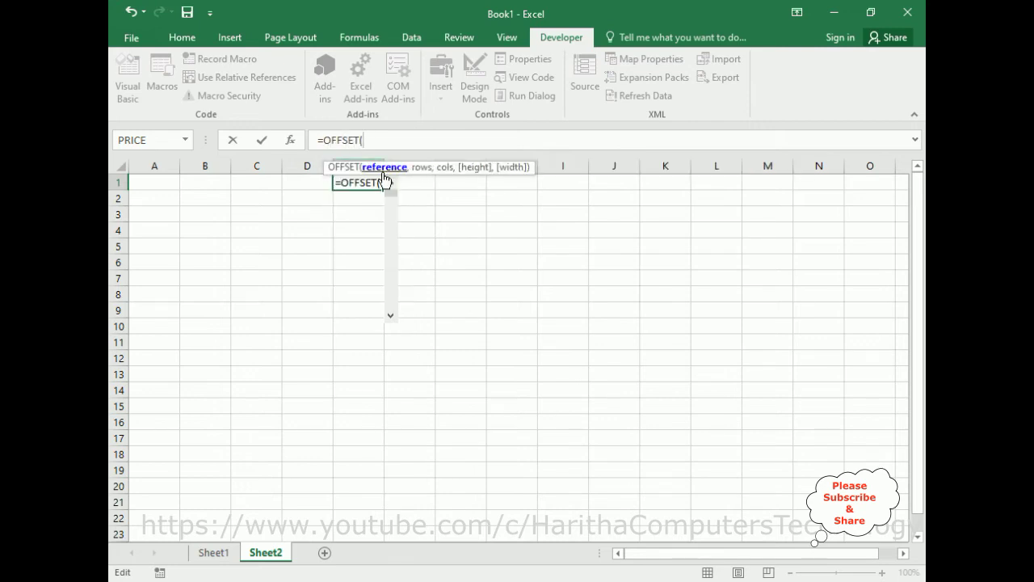
pyautogui.click(213, 552)
pyautogui.click(160, 185)
pyautogui.write(',')
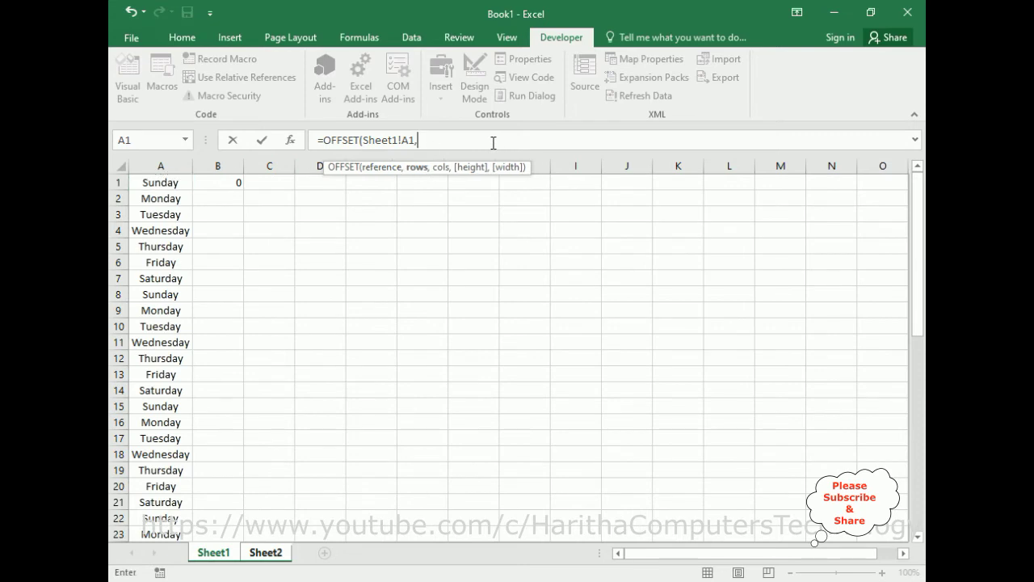
pyautogui.hotkey('ctrl', 'v')
pyautogui.write(',')
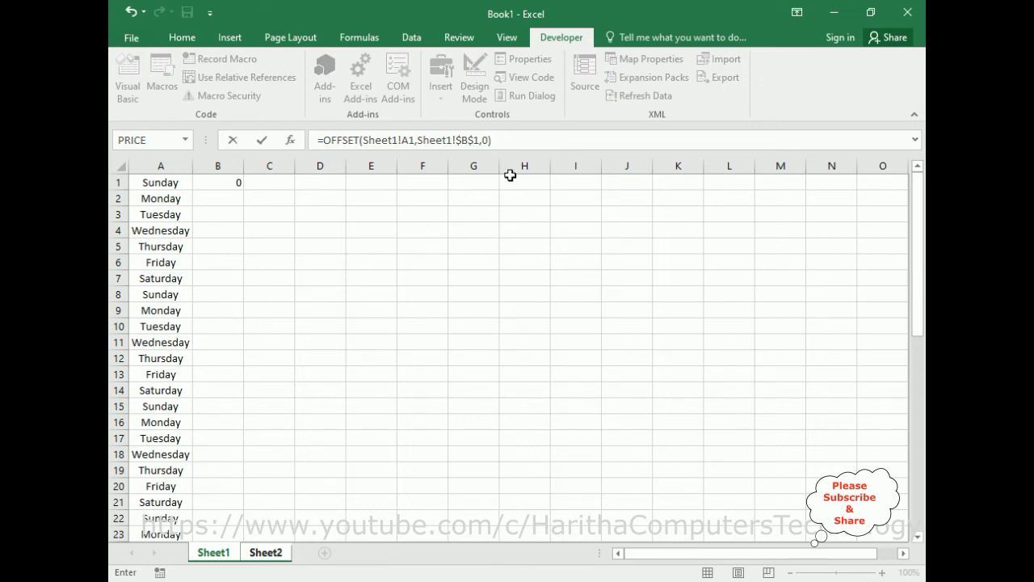
pyautogui.press('Return')
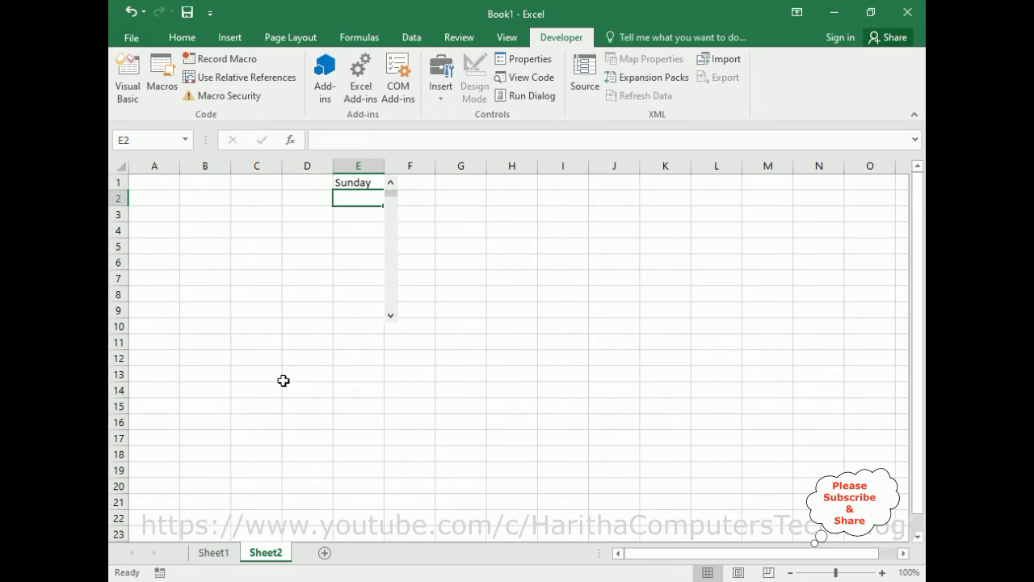
pyautogui.click(212, 554)
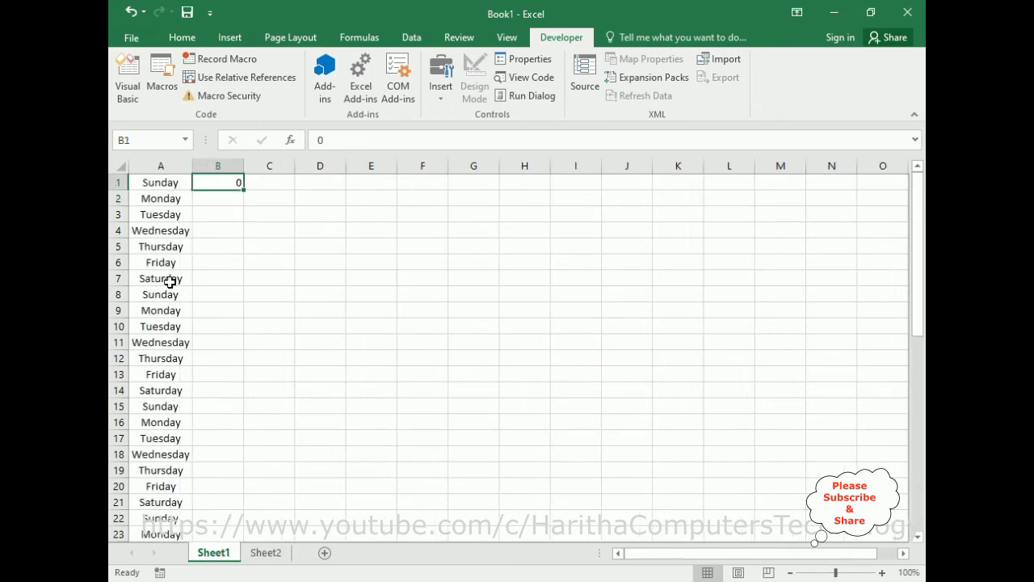
pyautogui.click(171, 185)
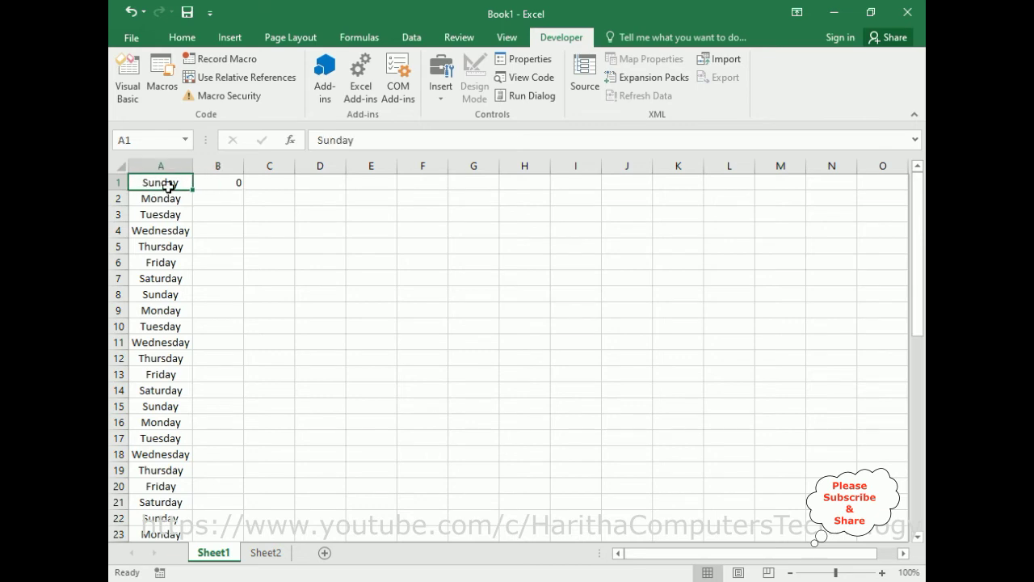
pyautogui.click(222, 183)
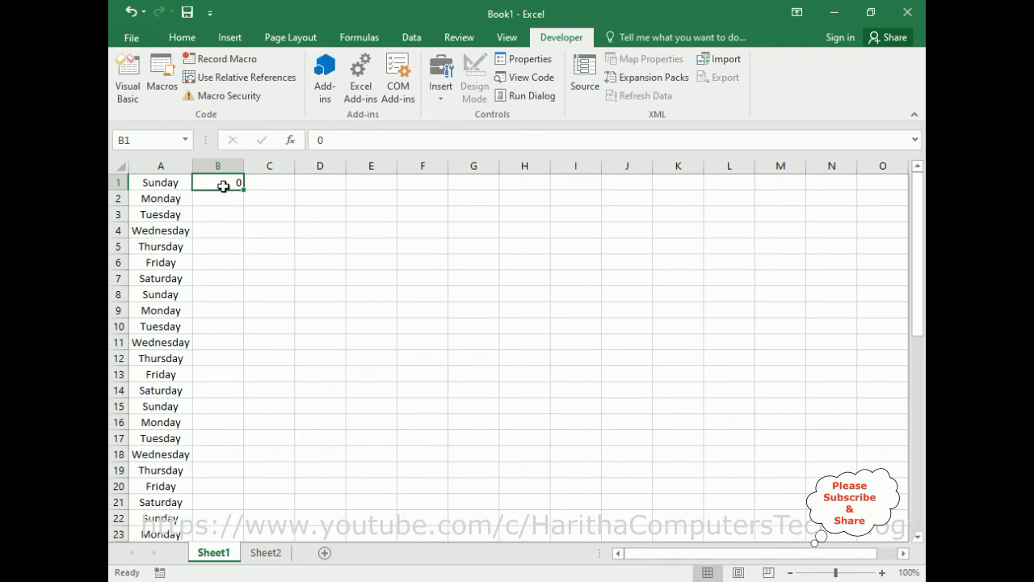
pyautogui.click(272, 554)
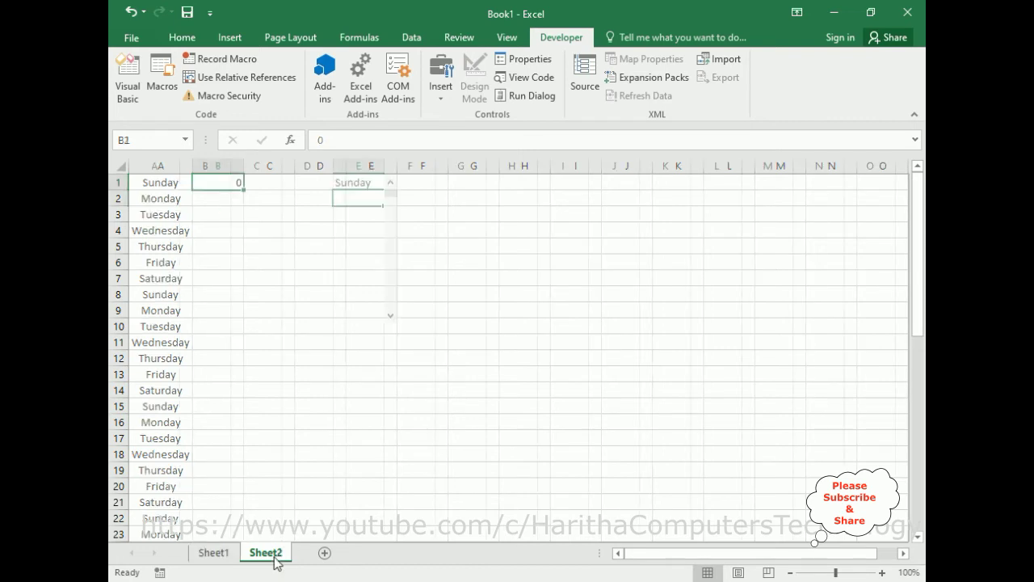
pyautogui.doubleClick(358, 184)
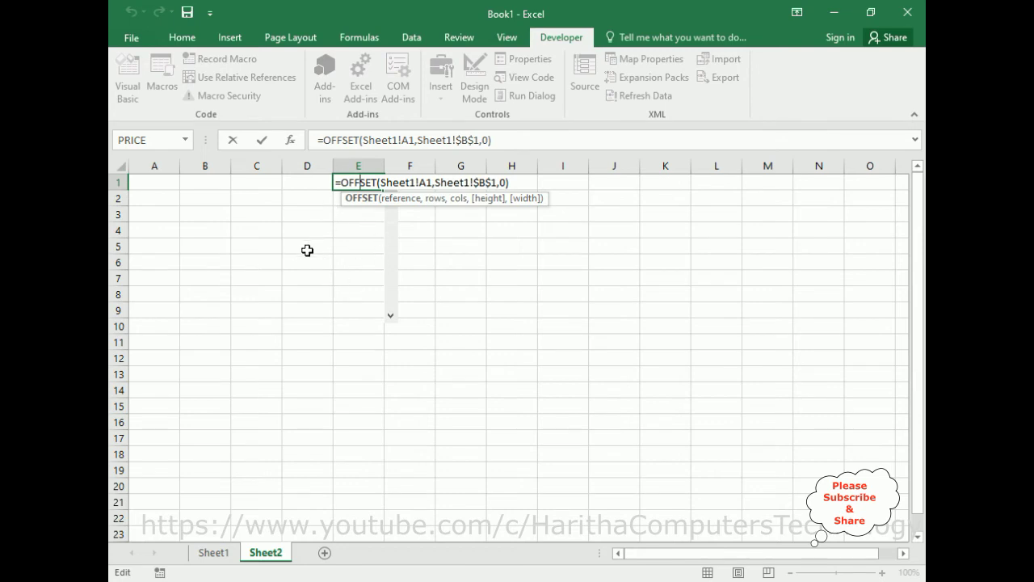
pyautogui.click(500, 307)
pyautogui.click(377, 183)
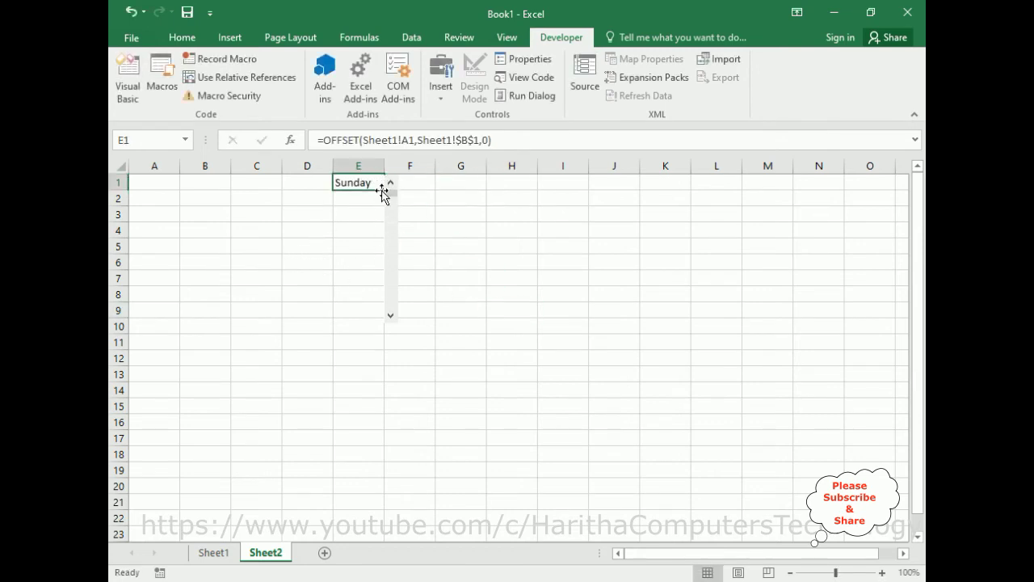
pyautogui.moveTo(383, 191)
pyautogui.mouseDown()
pyautogui.moveTo(383, 226)
pyautogui.moveTo(380, 191)
pyautogui.mouseUp()
pyautogui.click(381, 218)
pyautogui.doubleClick(372, 183)
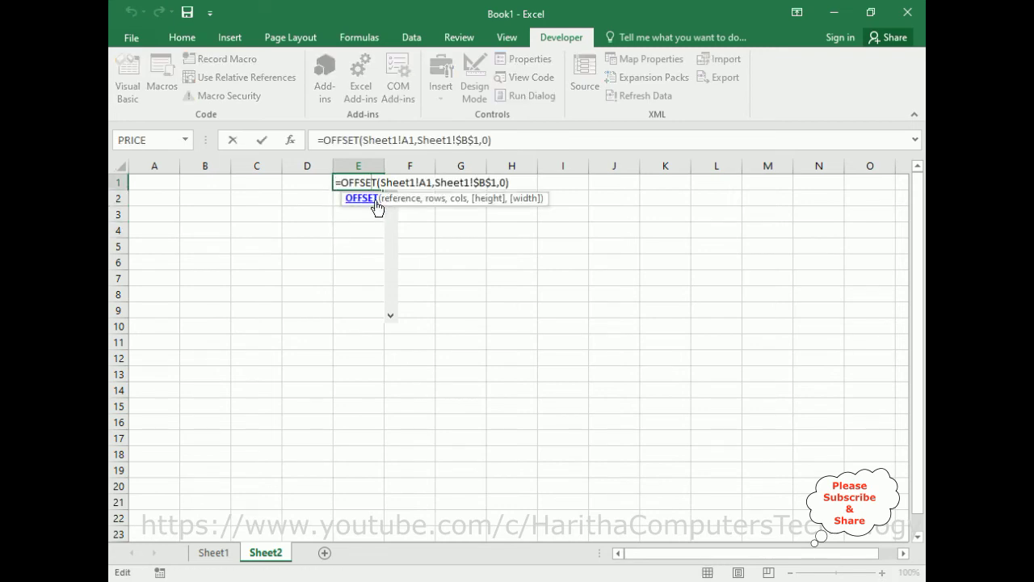
pyautogui.click(509, 277)
pyautogui.click(378, 188)
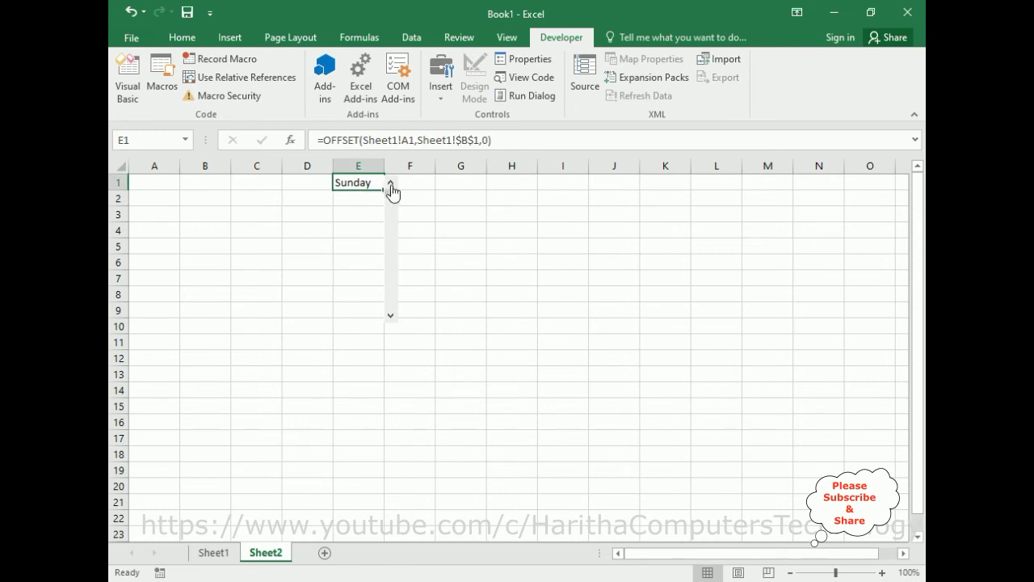
# Step: Widen column E slightly and fill E1's OFFSET formula down to E9, showing Sunday through Monday
pyautogui.moveTo(443, 264); pyautogui.dragTo(446, 276)
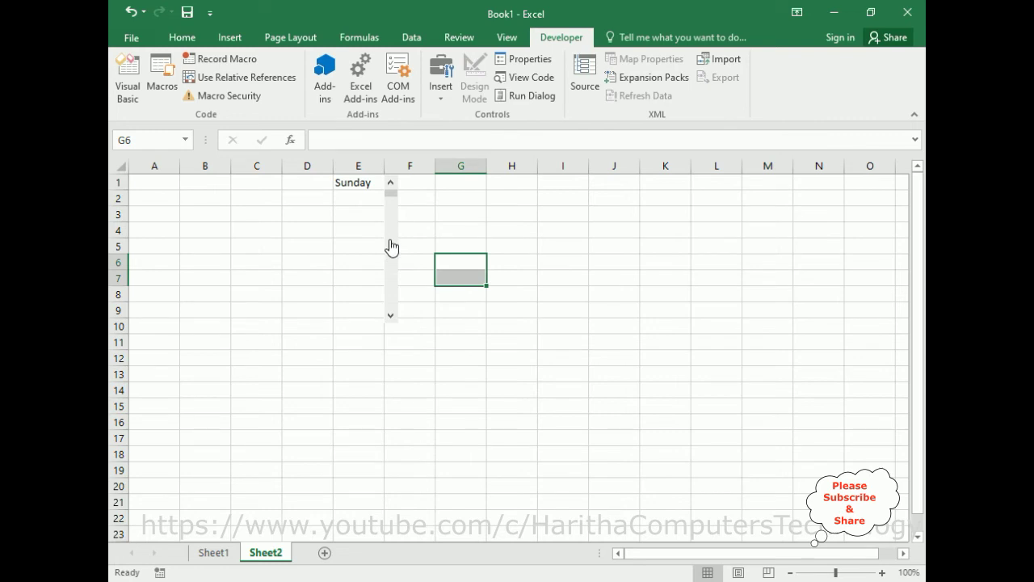
pyautogui.moveTo(385, 165)
pyautogui.mouseDown()
pyautogui.moveTo(402, 182)
pyautogui.moveTo(403, 166)
pyautogui.mouseUp()
pyautogui.click(398, 192)
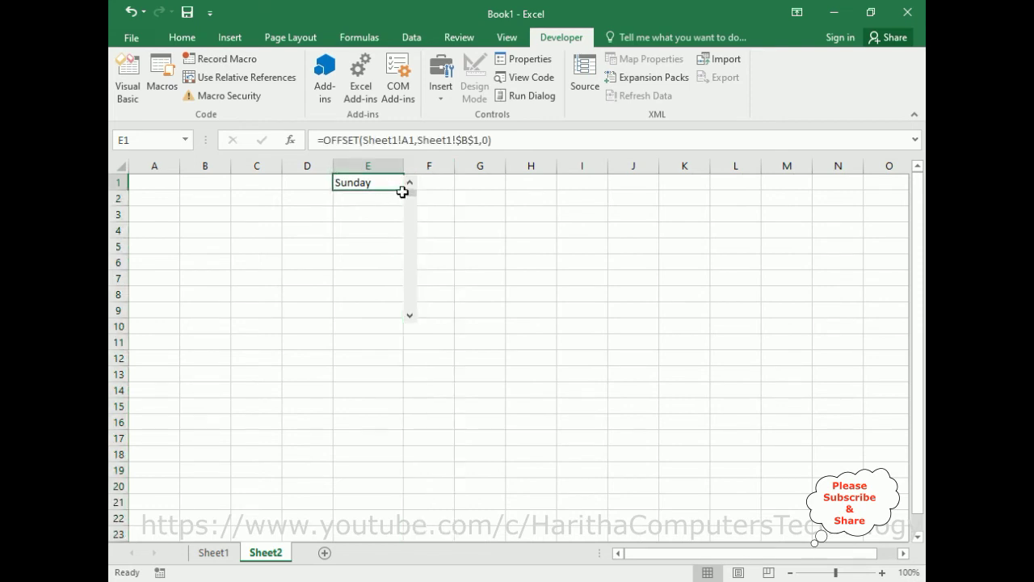
pyautogui.moveTo(404, 189); pyautogui.dragTo(406, 315)
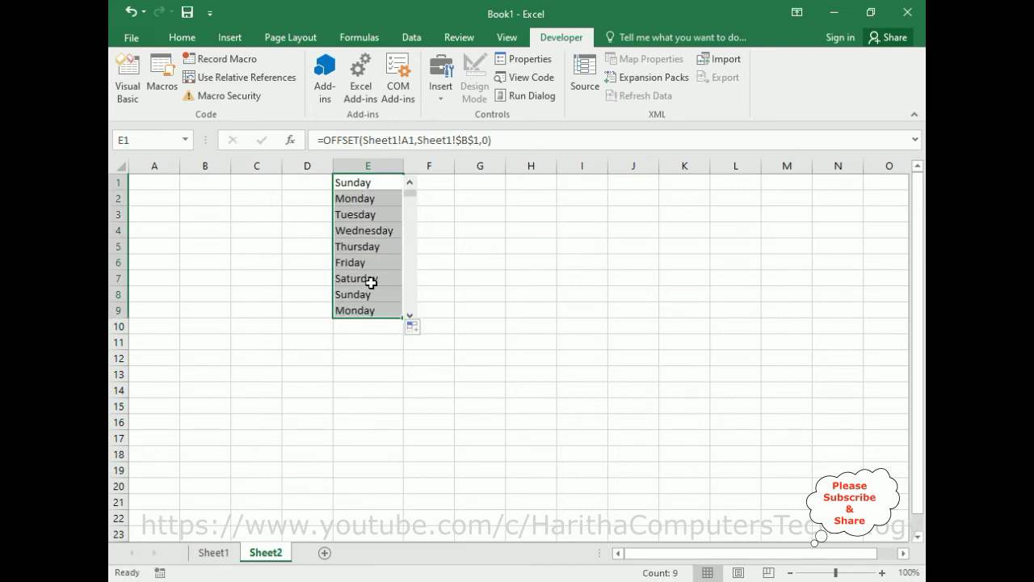
pyautogui.click(215, 553)
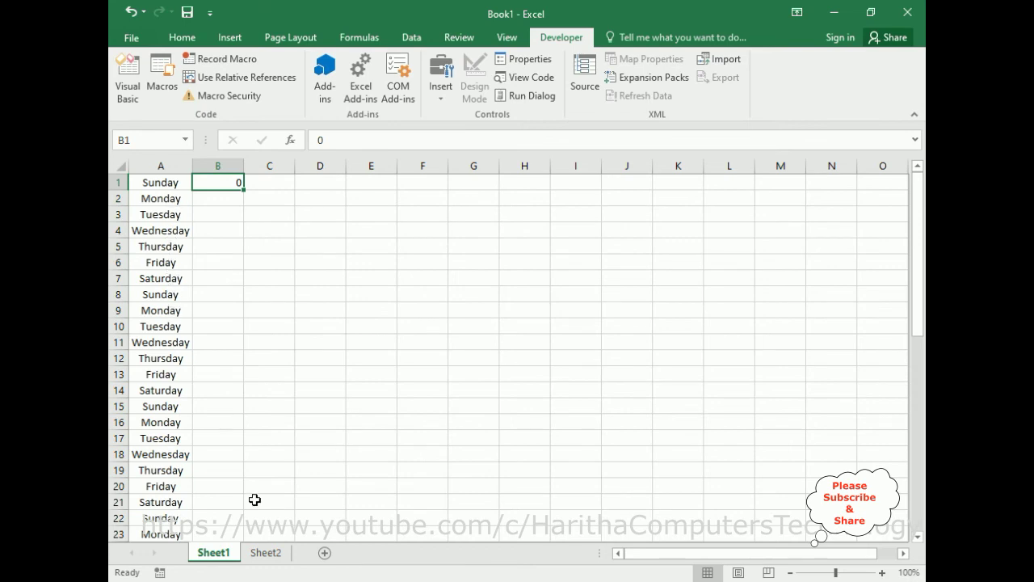
pyautogui.click(272, 555)
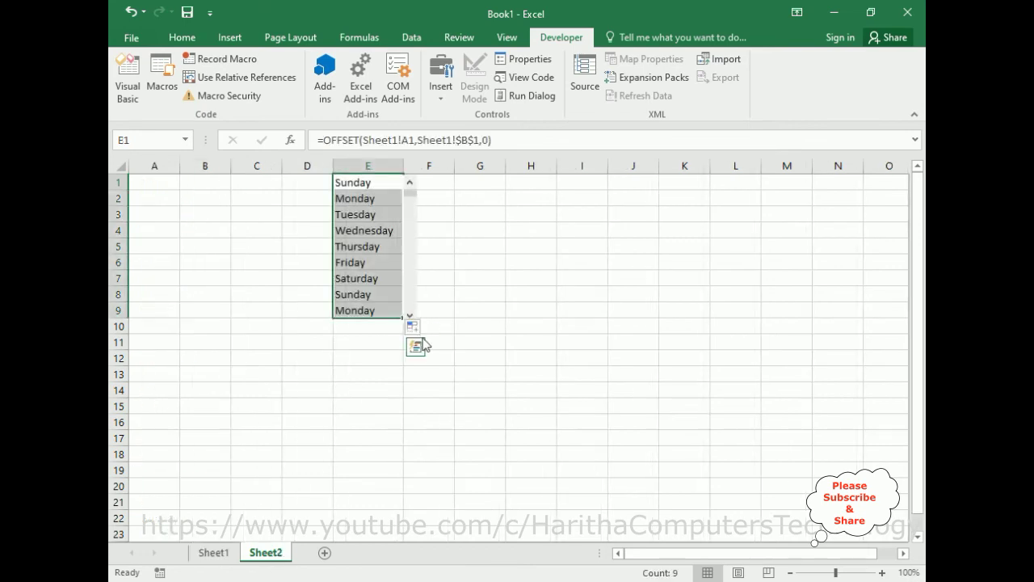
pyautogui.click(529, 296)
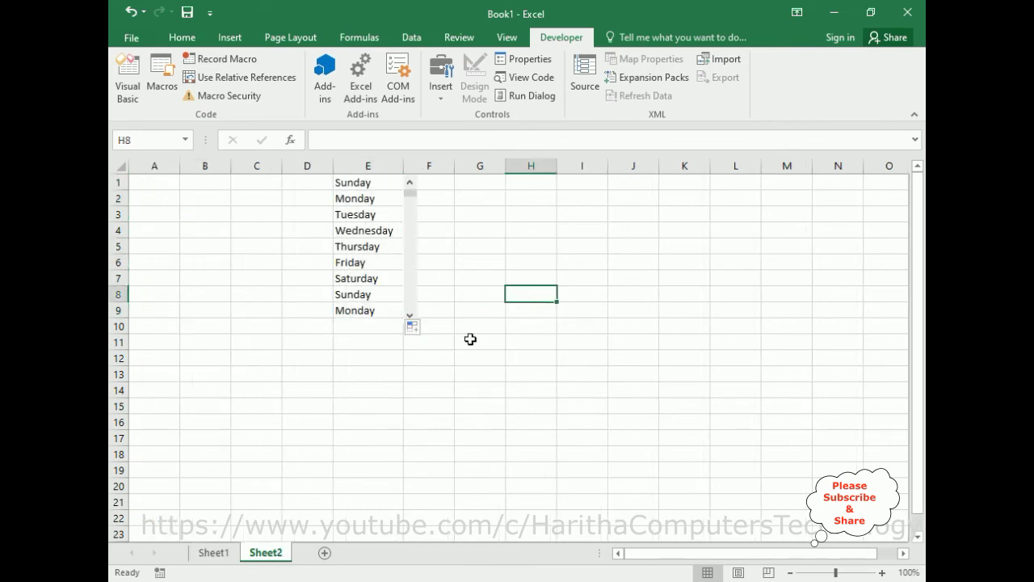
# Step: Reposition the scroll bar beside the weekday list in E1:E9, then deselect it
pyautogui.rightClick(412, 289)
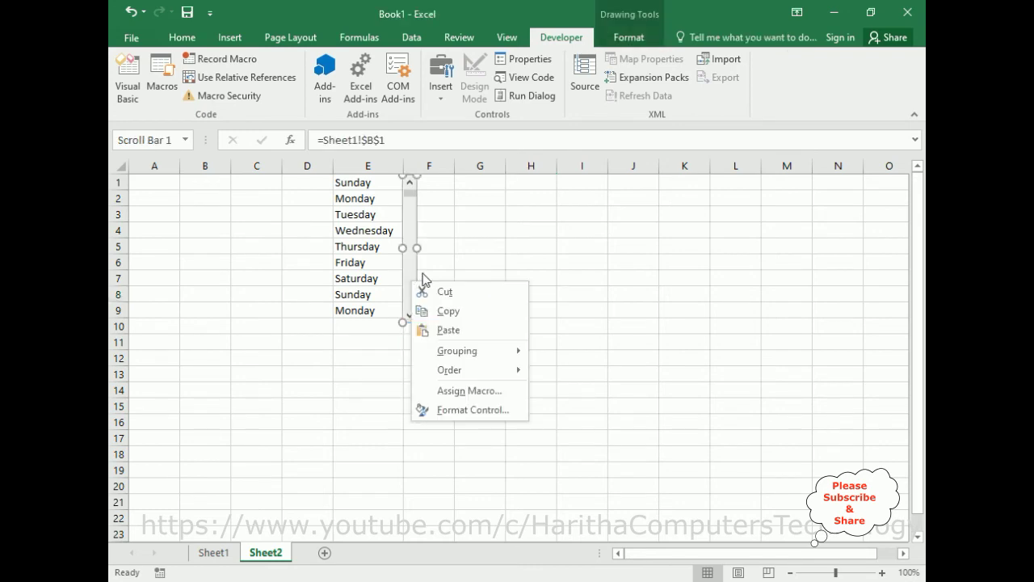
pyautogui.click(448, 330)
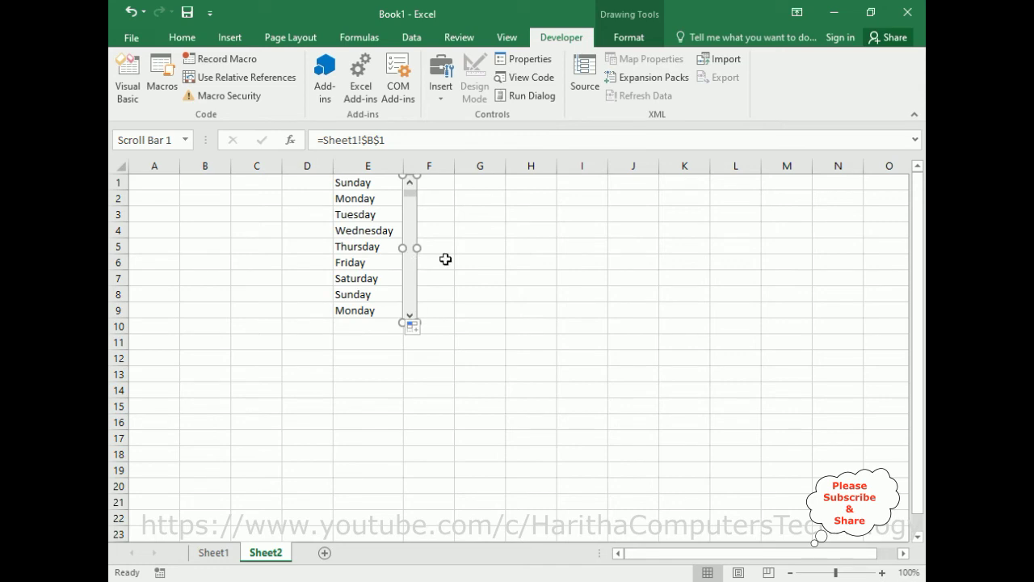
pyautogui.moveTo(412, 261)
pyautogui.mouseDown()
pyautogui.moveTo(448, 247)
pyautogui.moveTo(400, 244)
pyautogui.moveTo(412, 242)
pyautogui.moveTo(411, 231)
pyautogui.mouseUp()
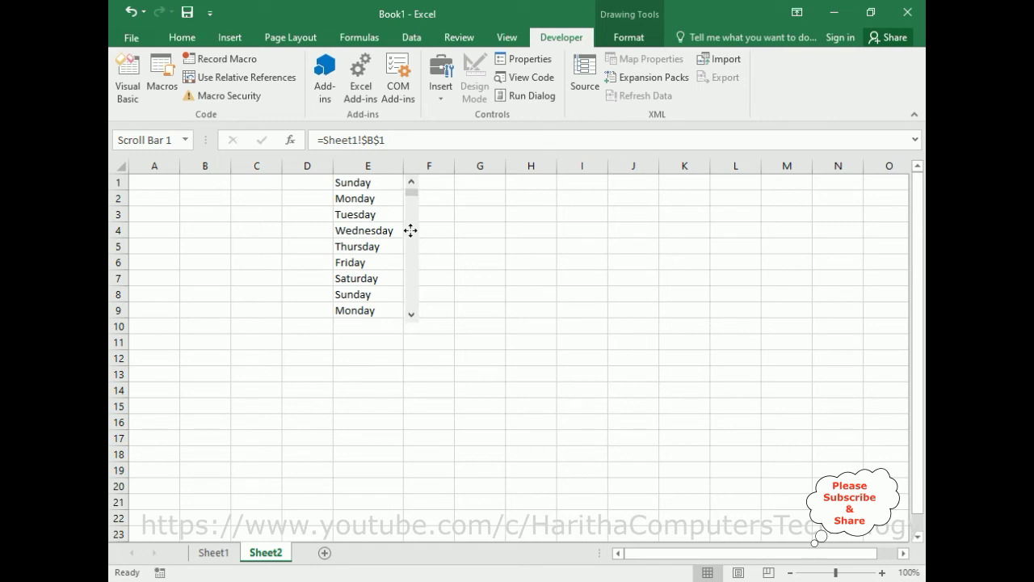
pyautogui.moveTo(409, 230)
pyautogui.mouseDown()
pyautogui.moveTo(435, 216)
pyautogui.moveTo(407, 211)
pyautogui.mouseUp()
pyautogui.click(530, 246)
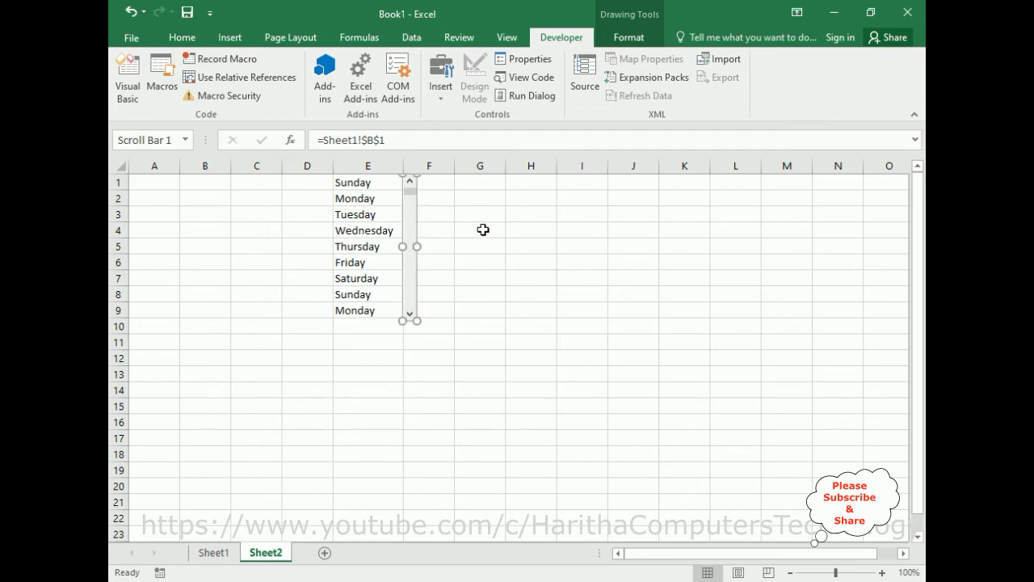
pyautogui.click(497, 259)
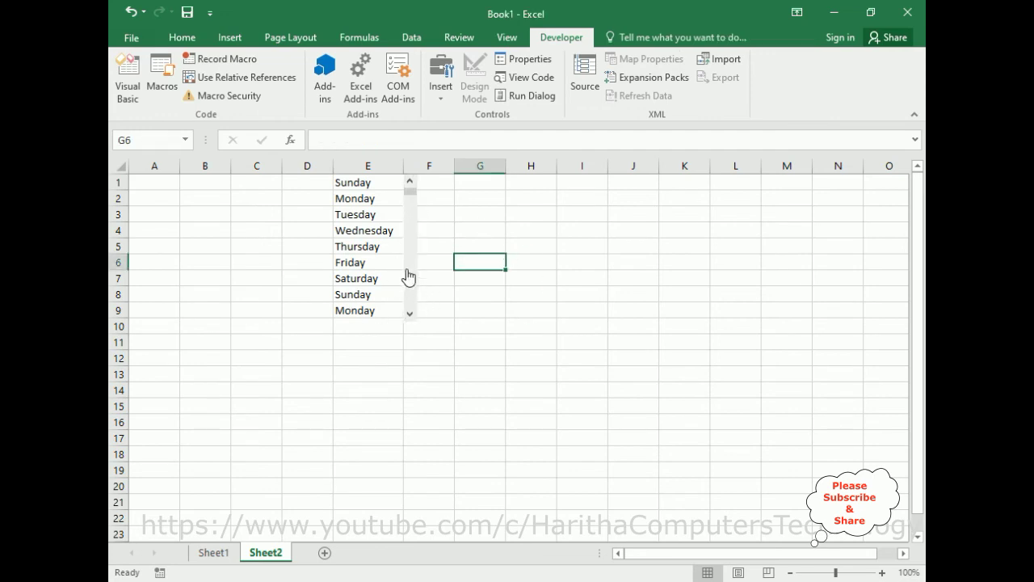
# Step: Advance the weekday list two days and check the linked value in Sheet1 B1
pyautogui.click(411, 315)
pyautogui.moveTo(410, 316); pyautogui.dragTo(412, 325)
pyautogui.click(412, 325)
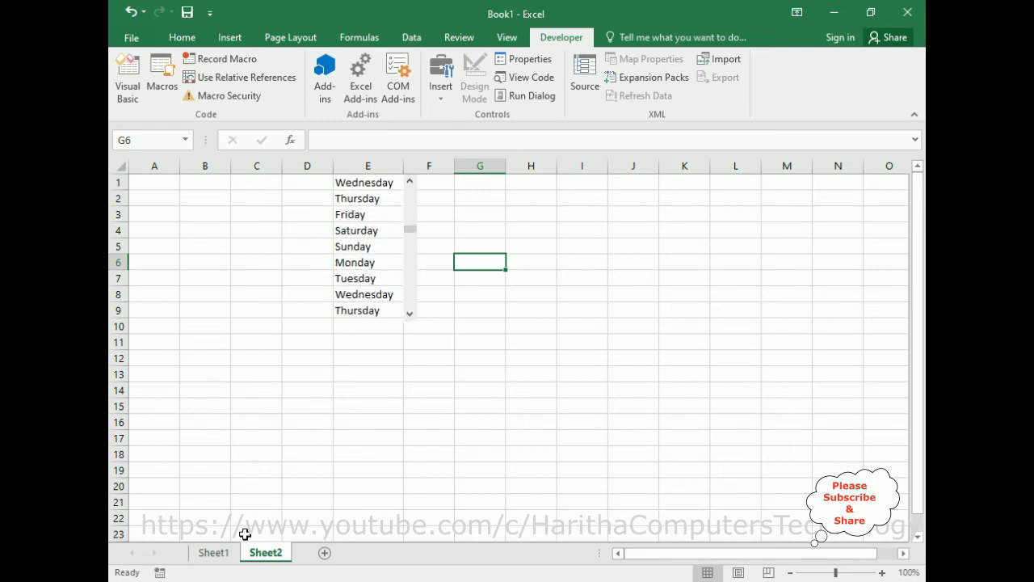
pyautogui.click(213, 552)
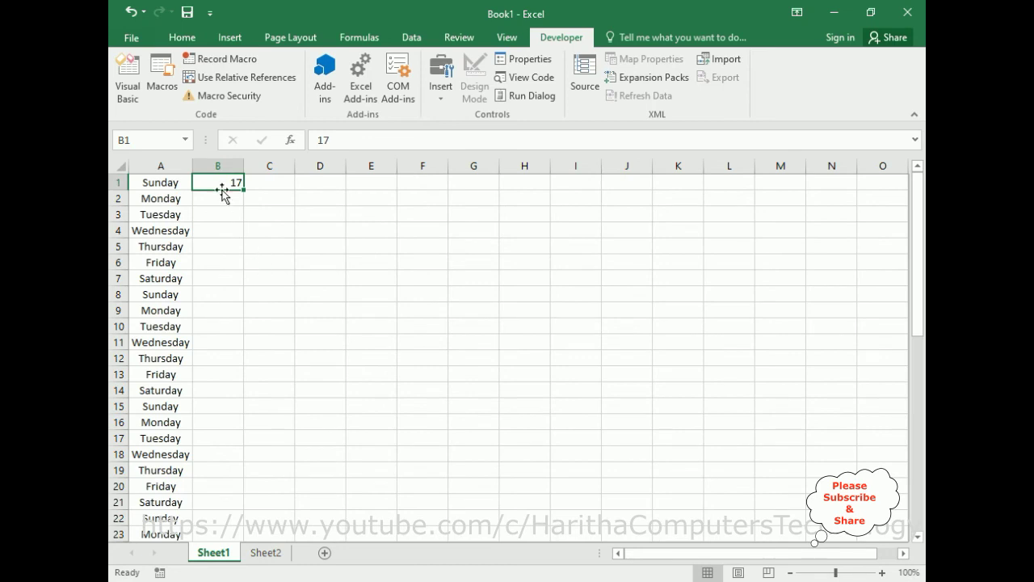
pyautogui.click(266, 552)
# Step: Step the weekday list forward five more days and compare Sheet1 B1 again
pyautogui.click(411, 317)
pyautogui.click(411, 317)
pyautogui.click(410, 316)
pyautogui.click(411, 317)
pyautogui.click(410, 317)
pyautogui.click(410, 317)
pyautogui.click(410, 317)
pyautogui.click(410, 317)
pyautogui.click(411, 317)
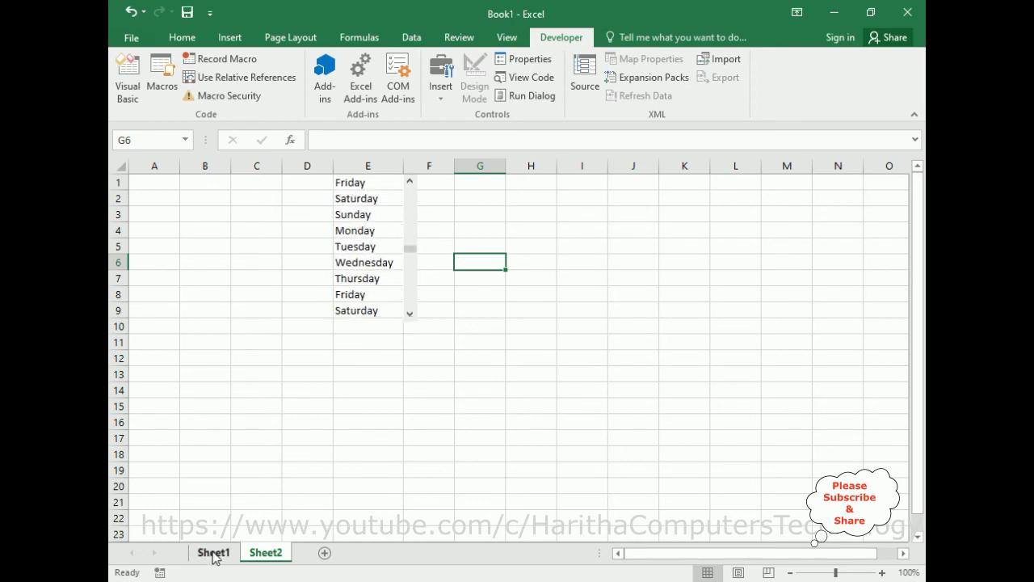
pyautogui.click(213, 553)
pyautogui.click(266, 552)
# Step: Push the scroll bar toward its end until B1 reaches 50, leaving zeros after Sunday
pyautogui.moveTo(413, 259); pyautogui.dragTo(407, 305)
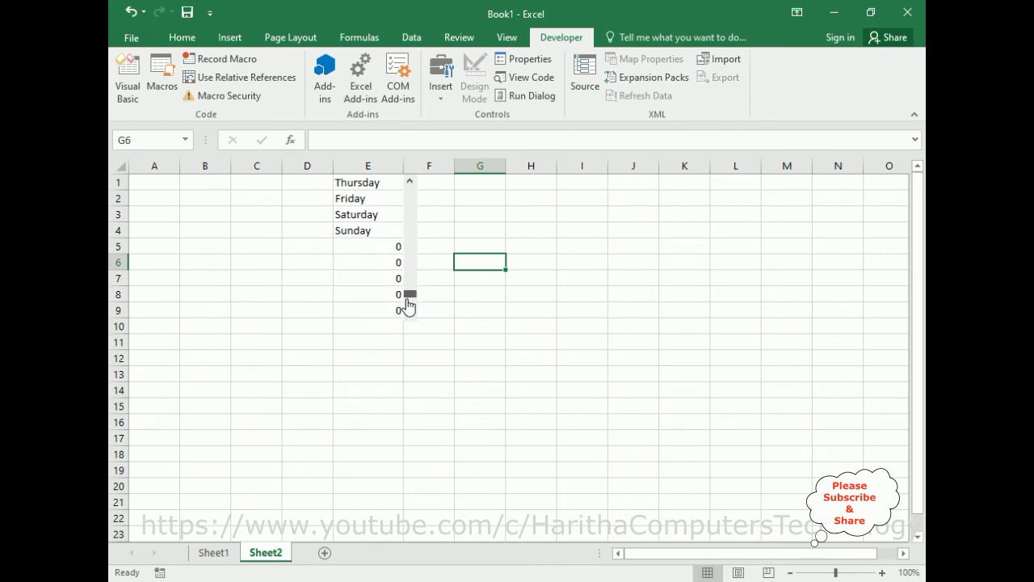
pyautogui.click(213, 552)
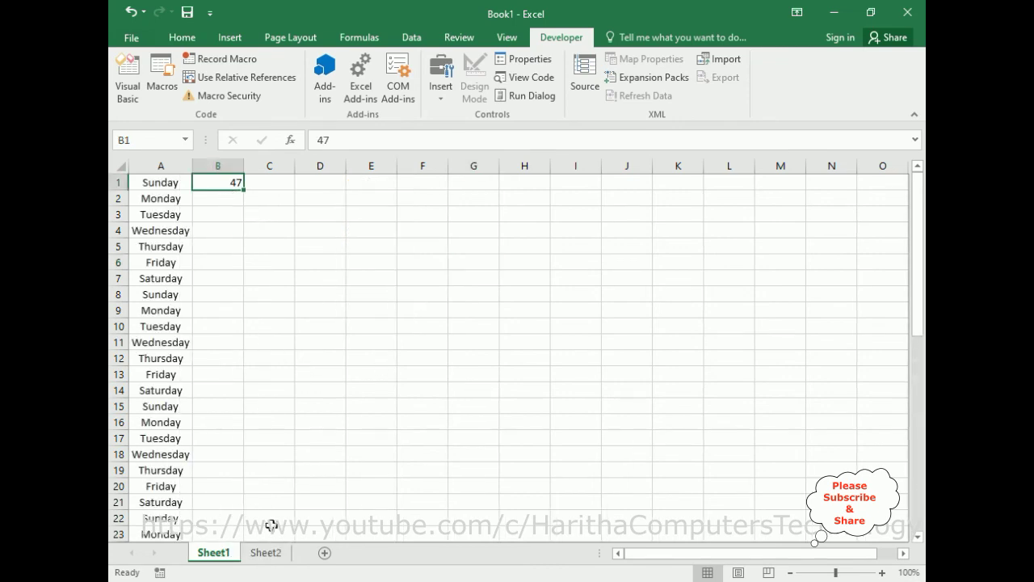
pyautogui.click(266, 552)
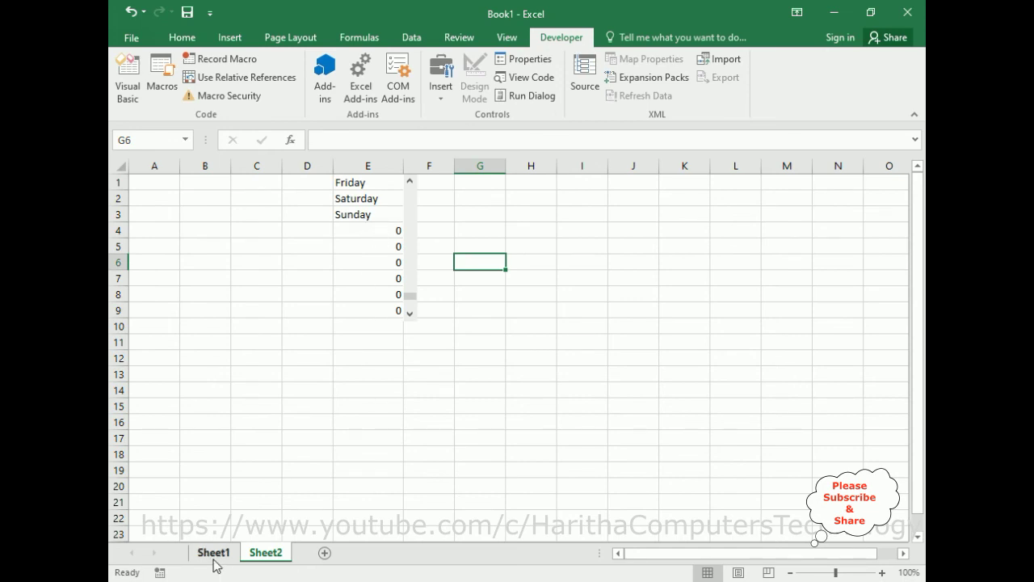
pyautogui.click(410, 314)
pyautogui.click(409, 314)
pyautogui.click(410, 314)
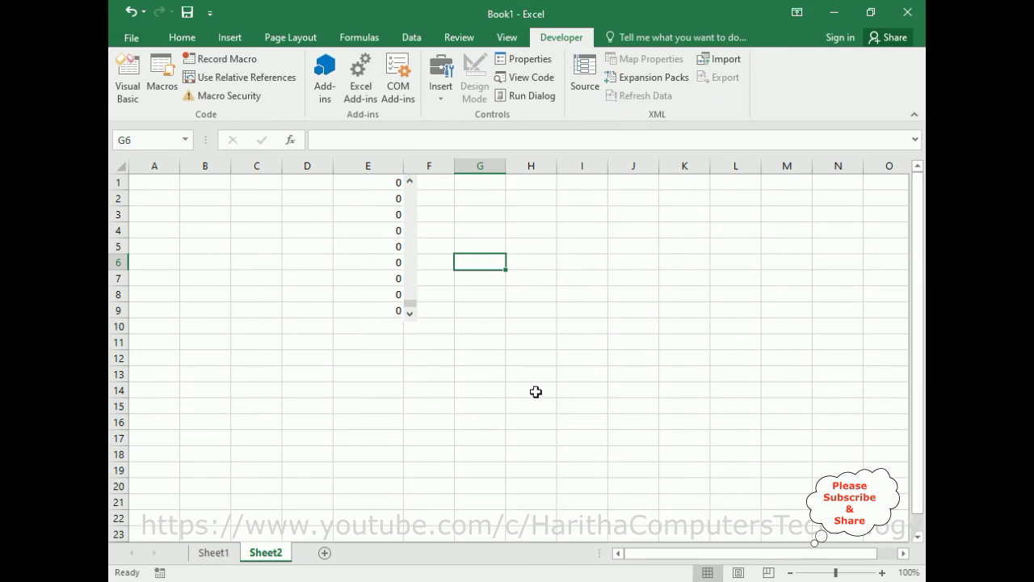
pyautogui.click(214, 552)
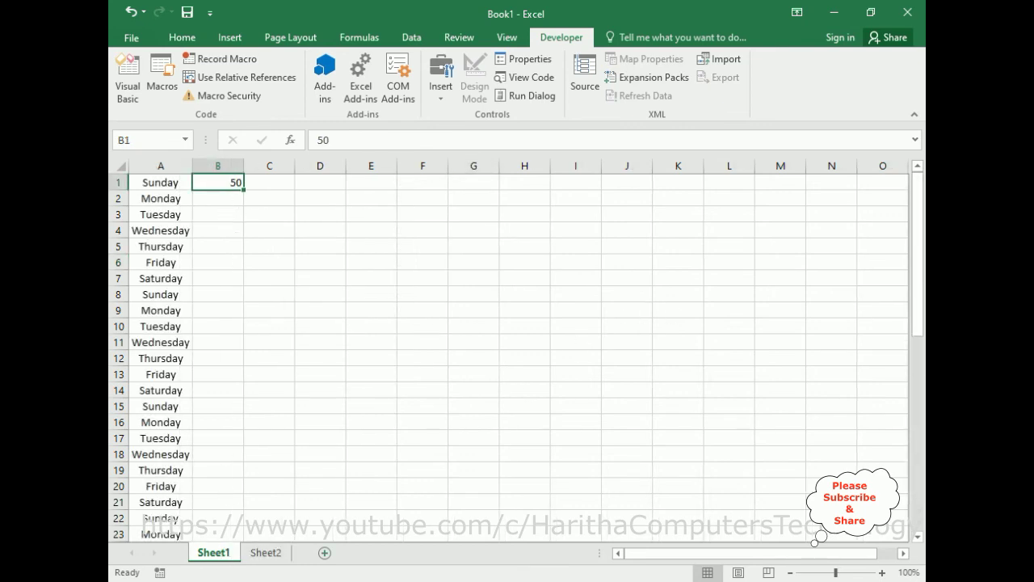
pyautogui.click(266, 552)
# Step: Inspect the days list on Sheet1, then step the Sheet2 weekday list back one day
pyautogui.click(215, 554)
pyautogui.scroll(-12, 182, 462)
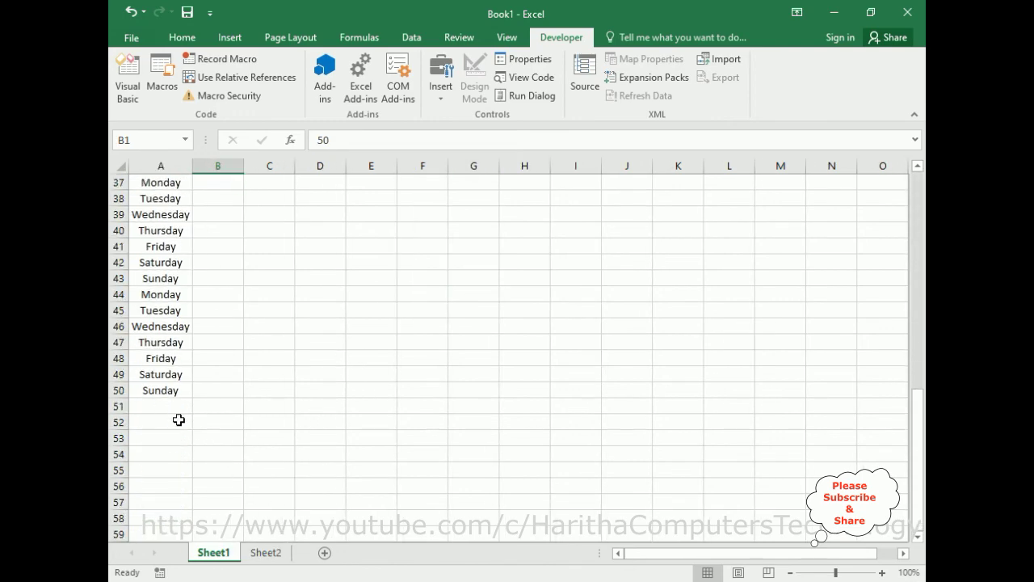
pyautogui.click(266, 552)
pyautogui.moveTo(918, 358); pyautogui.dragTo(913, 317)
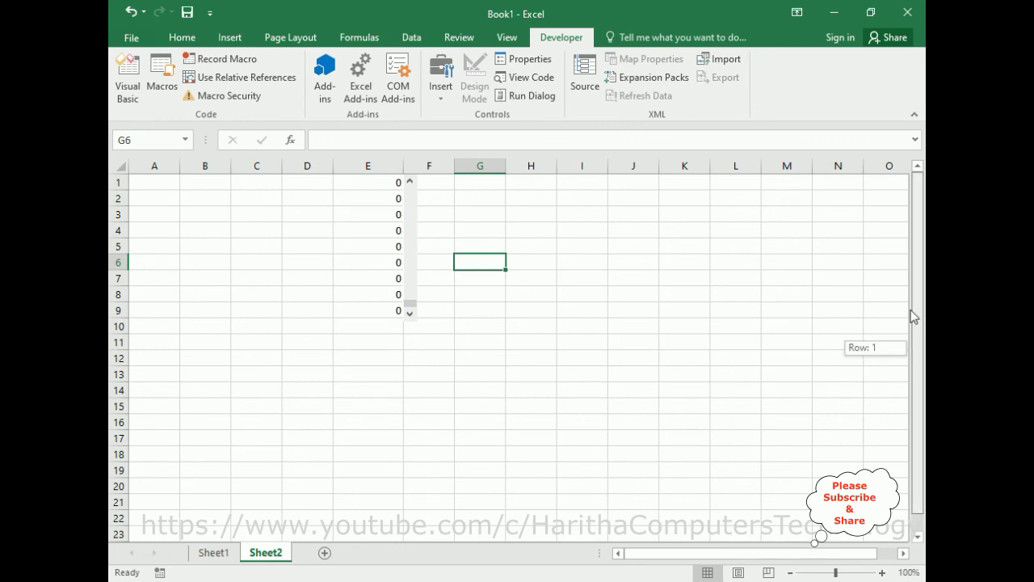
pyautogui.click(410, 182)
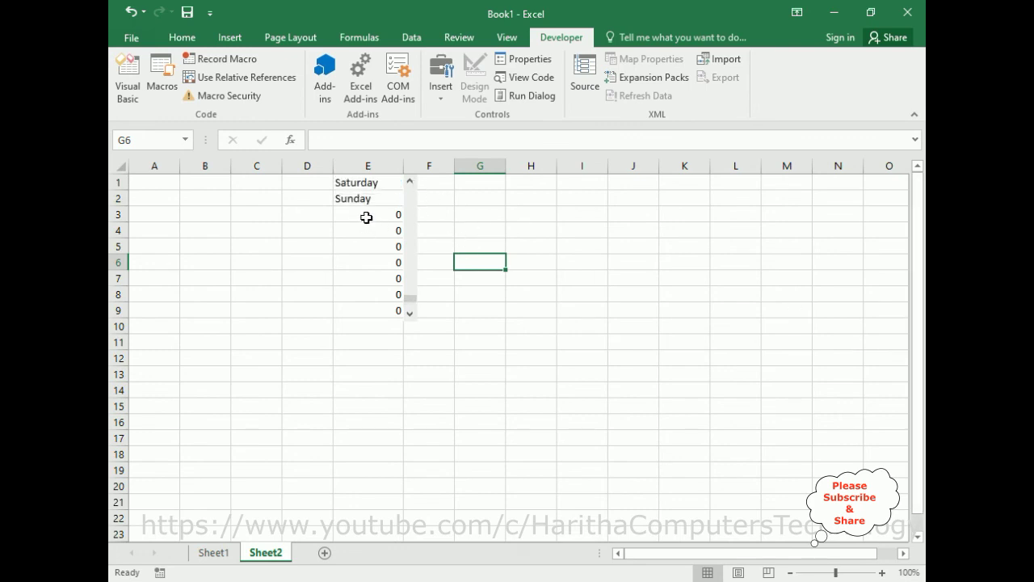
# Step: Change the scroll bar's Format Control maximum value from 50 to 43
pyautogui.rightClick(411, 249)
pyautogui.click(450, 376)
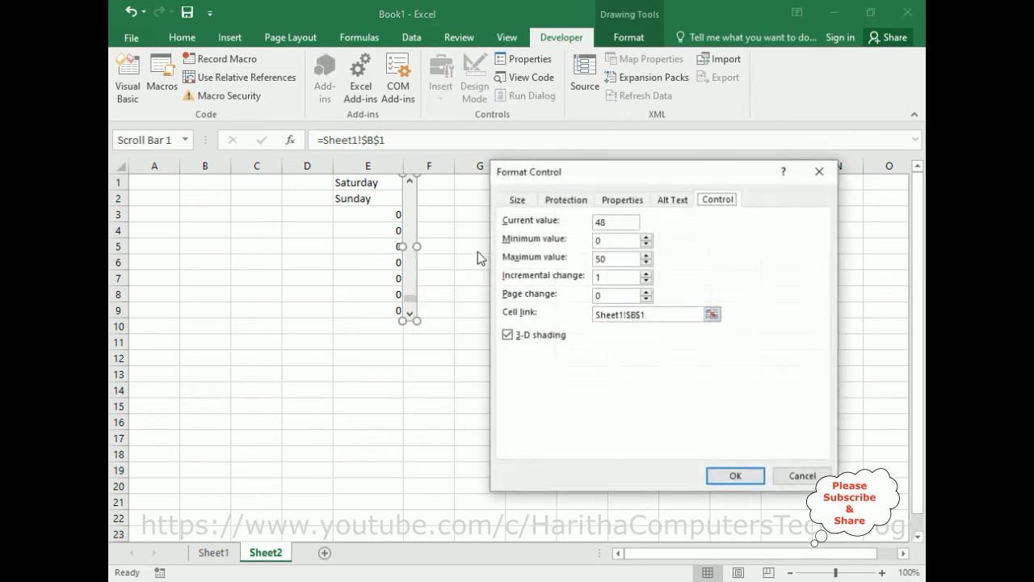
pyautogui.moveTo(612, 260); pyautogui.dragTo(589, 260)
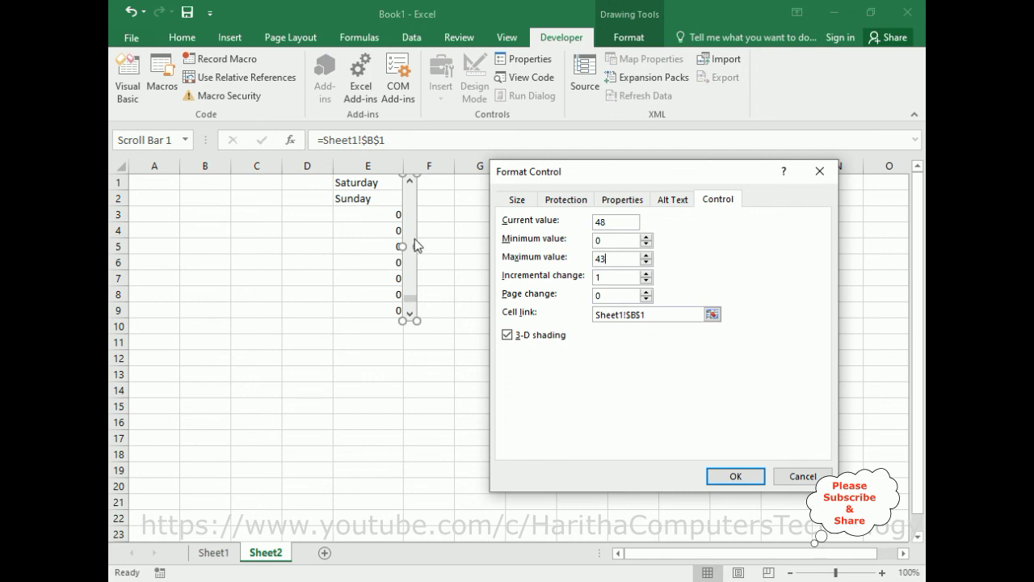
pyautogui.click(734, 477)
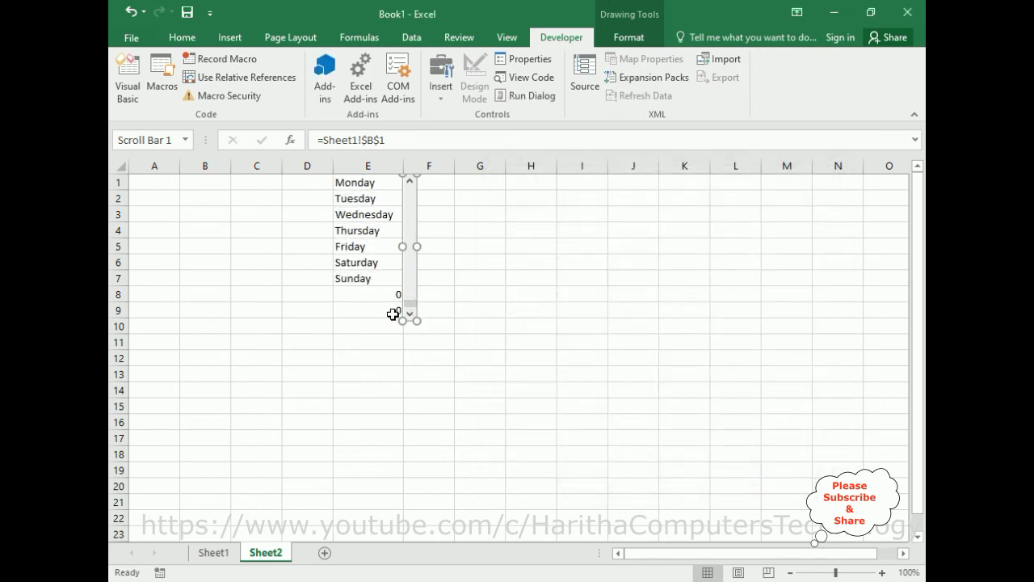
# Step: Confirm B1 shows 43 on Sheet1, then set the scroll bar's maximum value to 41
pyautogui.click(226, 552)
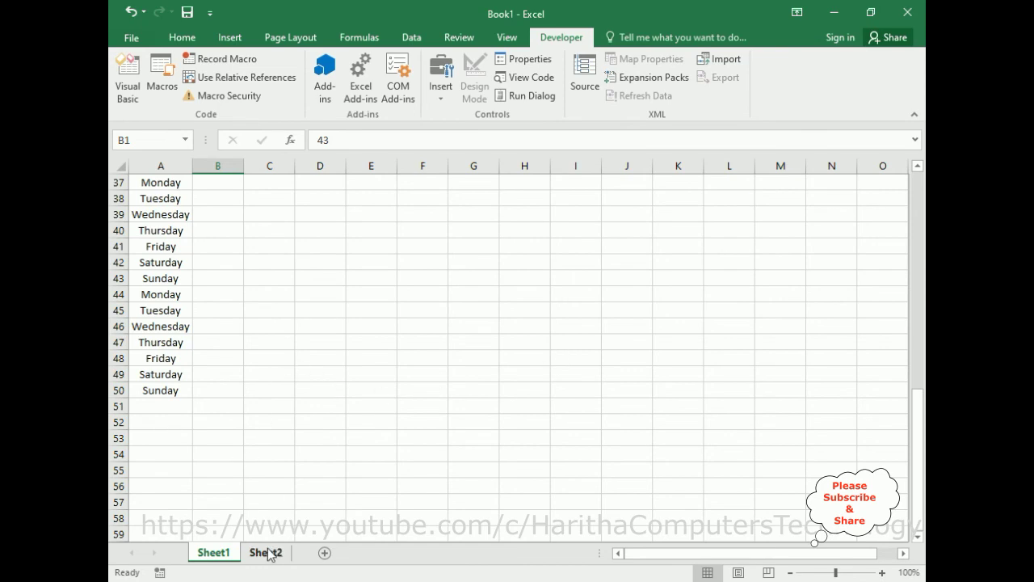
pyautogui.click(270, 553)
pyautogui.rightClick(408, 256)
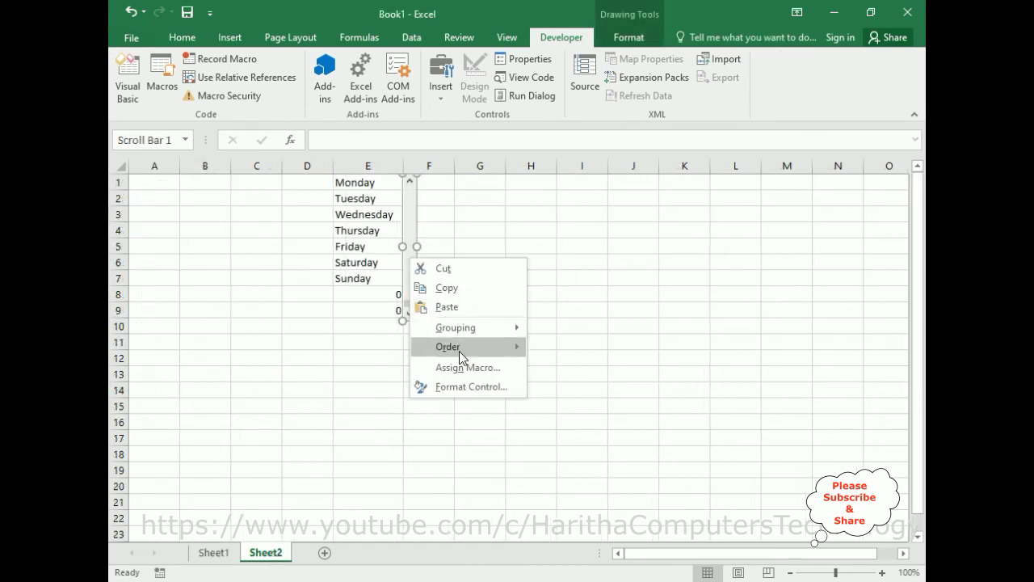
pyautogui.click(464, 385)
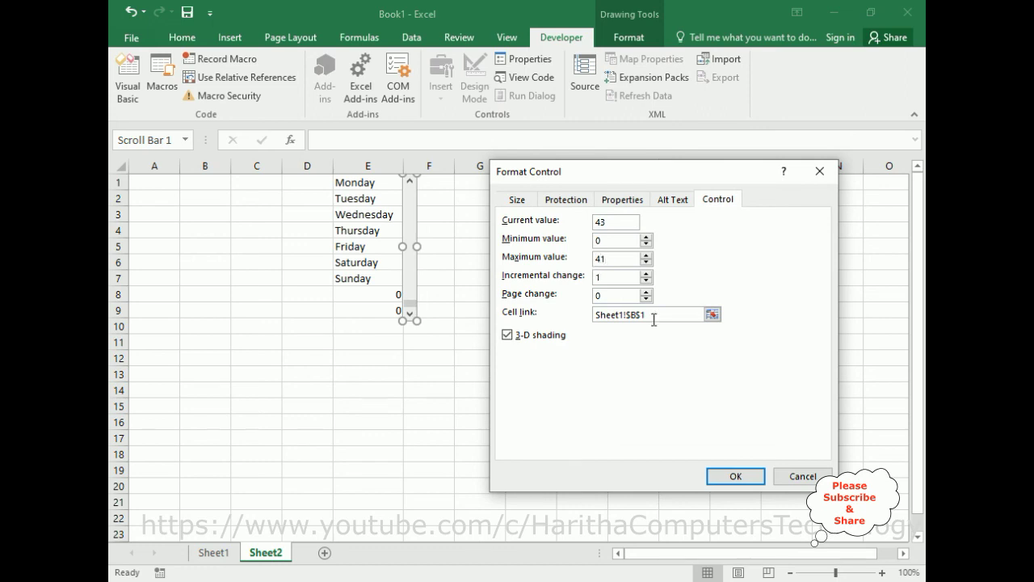
pyautogui.click(735, 475)
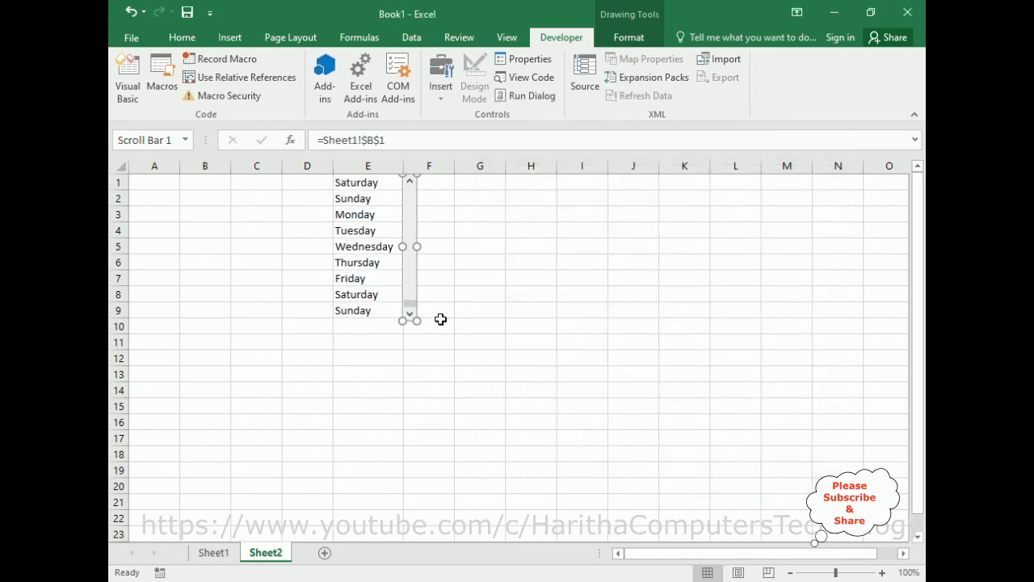
pyautogui.click(634, 404)
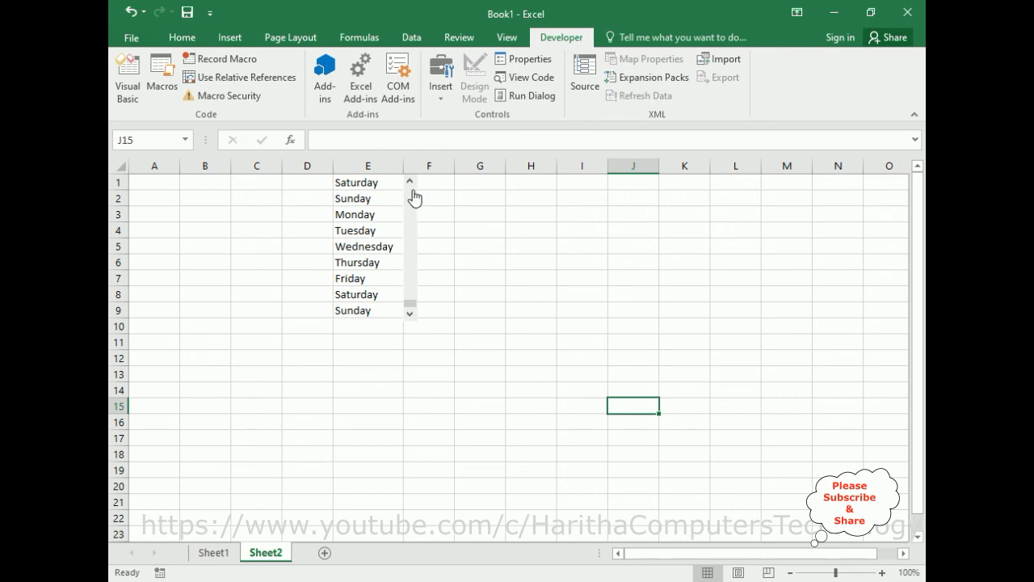
# Step: Step the scroll bar back up to the start of the weekday list
pyautogui.click(410, 182)
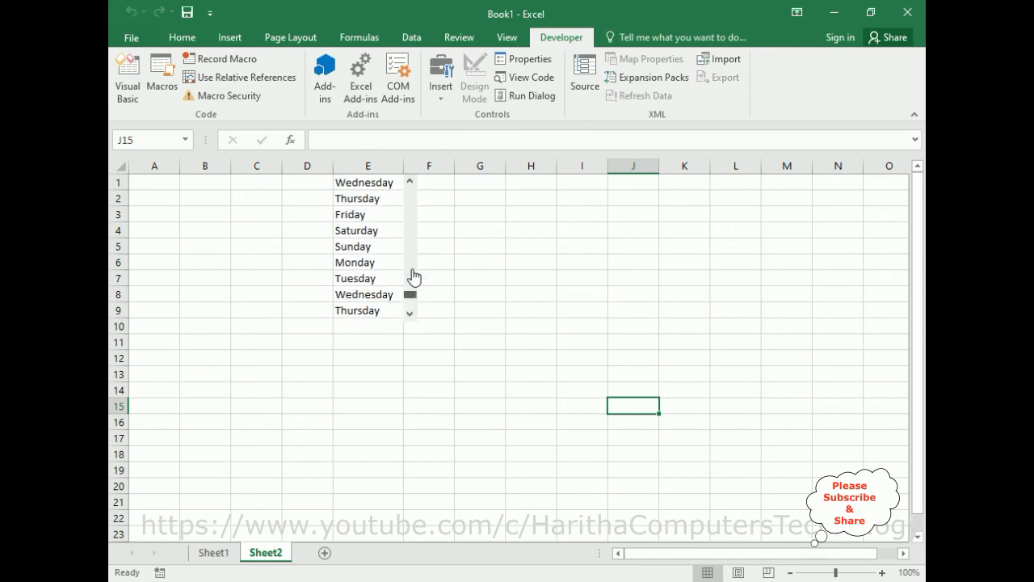
pyautogui.click(410, 182)
pyautogui.click(513, 228)
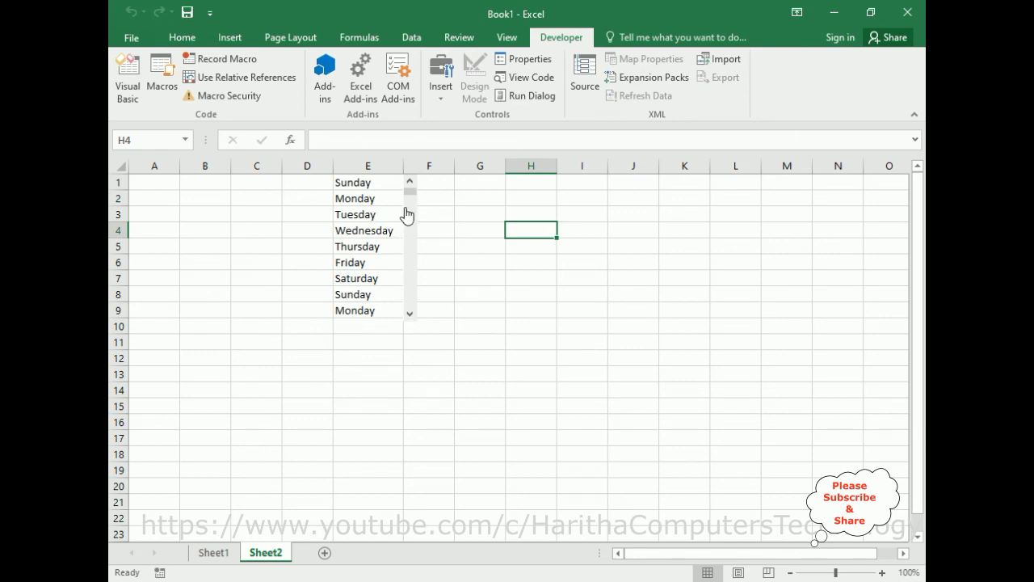
# Step: Test the cap by stepping the list forward five days, then drag the thumb to the top
pyautogui.click(411, 314)
pyautogui.click(410, 314)
pyautogui.click(410, 314)
pyautogui.click(411, 315)
pyautogui.click(410, 315)
pyautogui.click(410, 314)
pyautogui.click(411, 315)
pyautogui.click(411, 314)
pyautogui.click(410, 314)
pyautogui.click(410, 317)
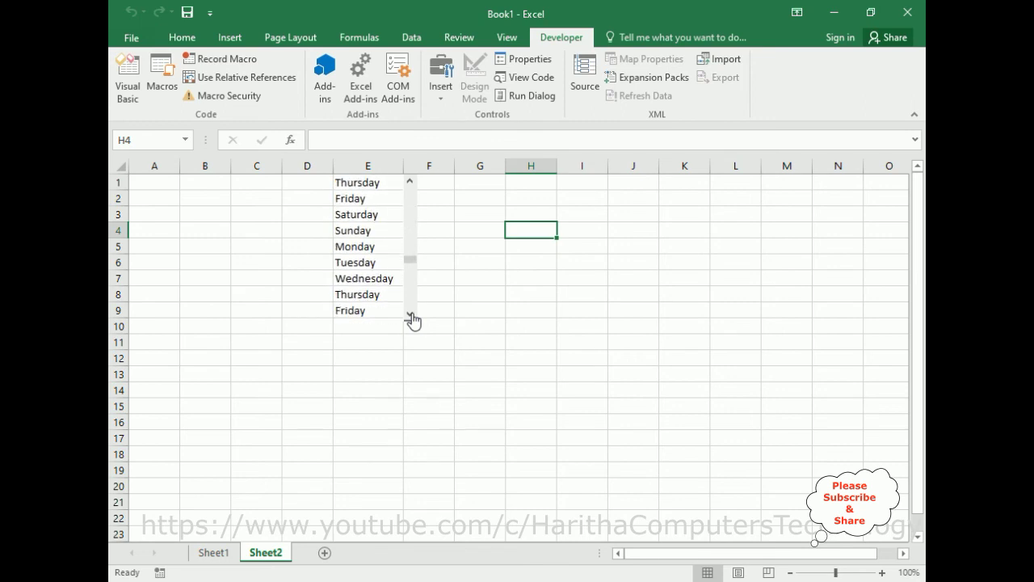
pyautogui.moveTo(407, 299); pyautogui.dragTo(406, 192)
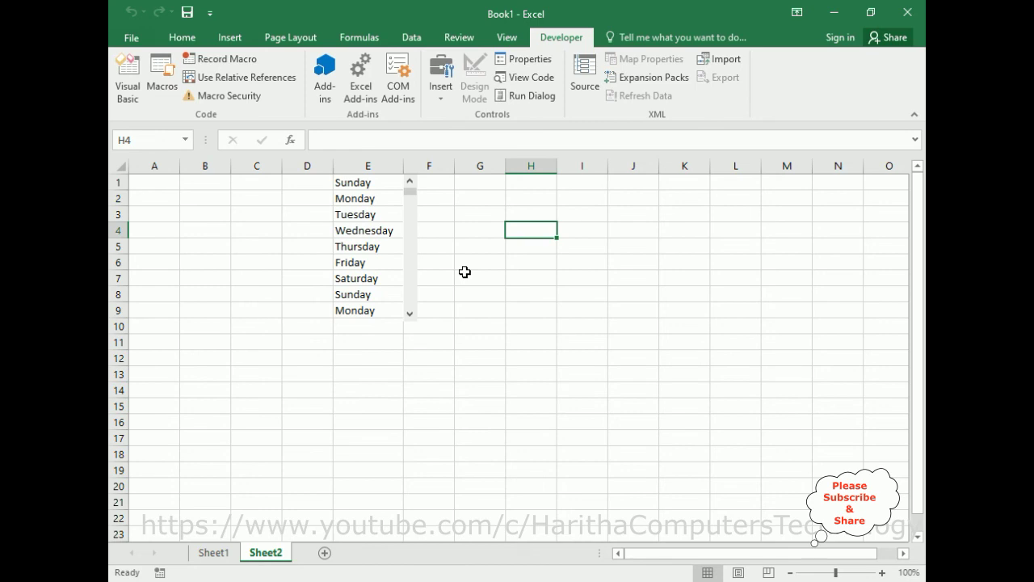